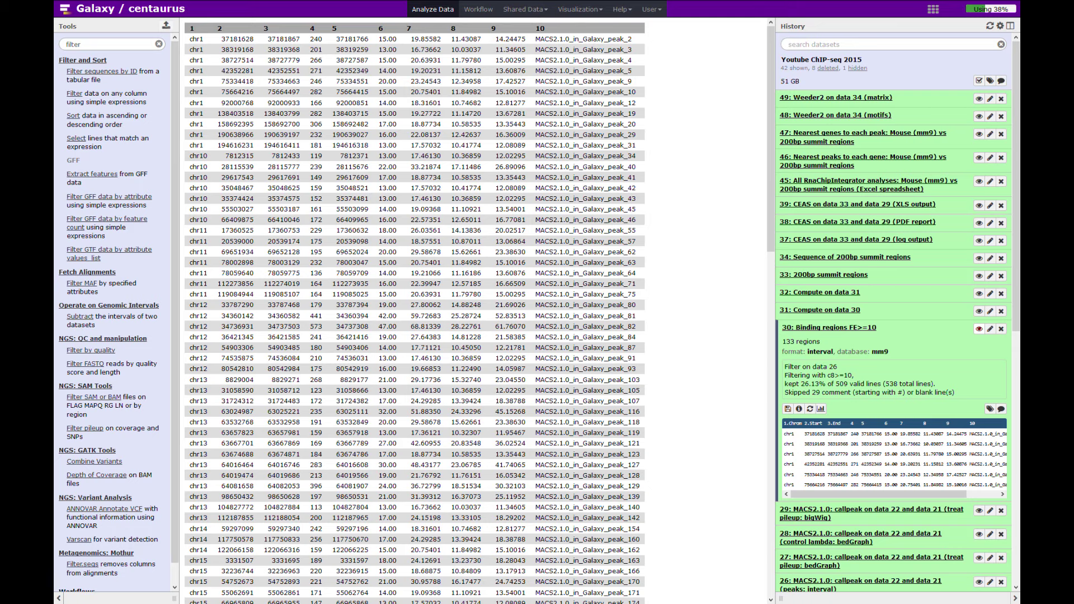
- Find the Compute tool by searching for "compute", open it and set its expression to c5-100
click(73, 44)
key(ctrl+a)
text(comput)
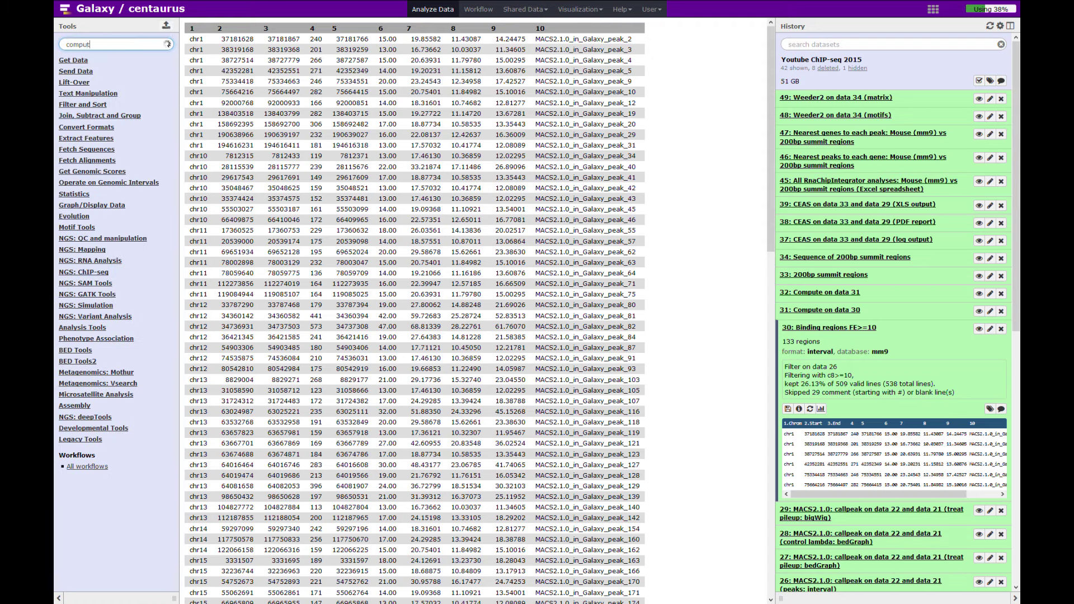
text(e)
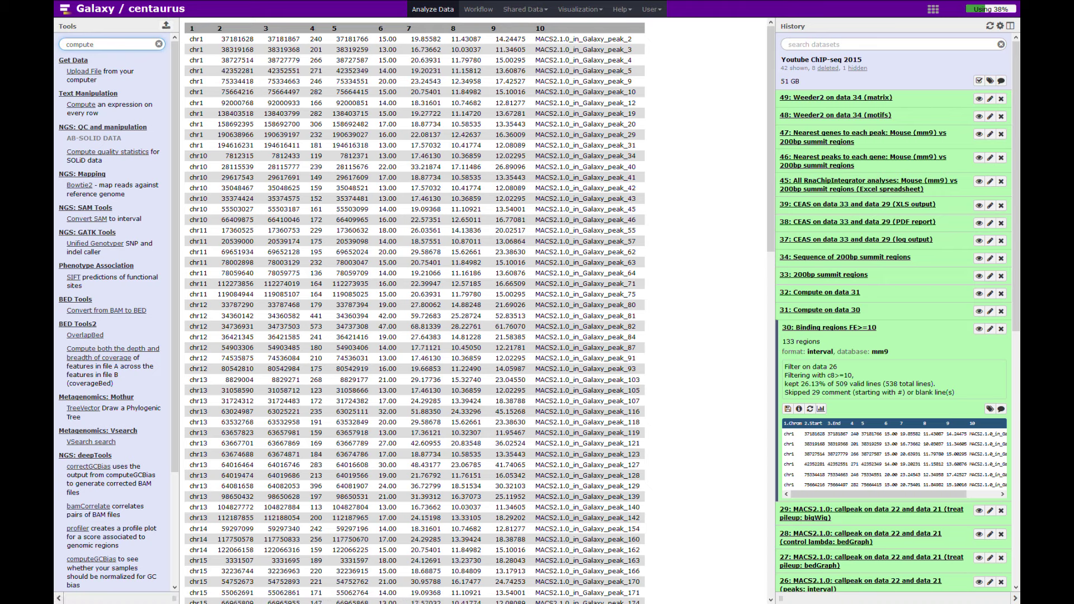
click(82, 105)
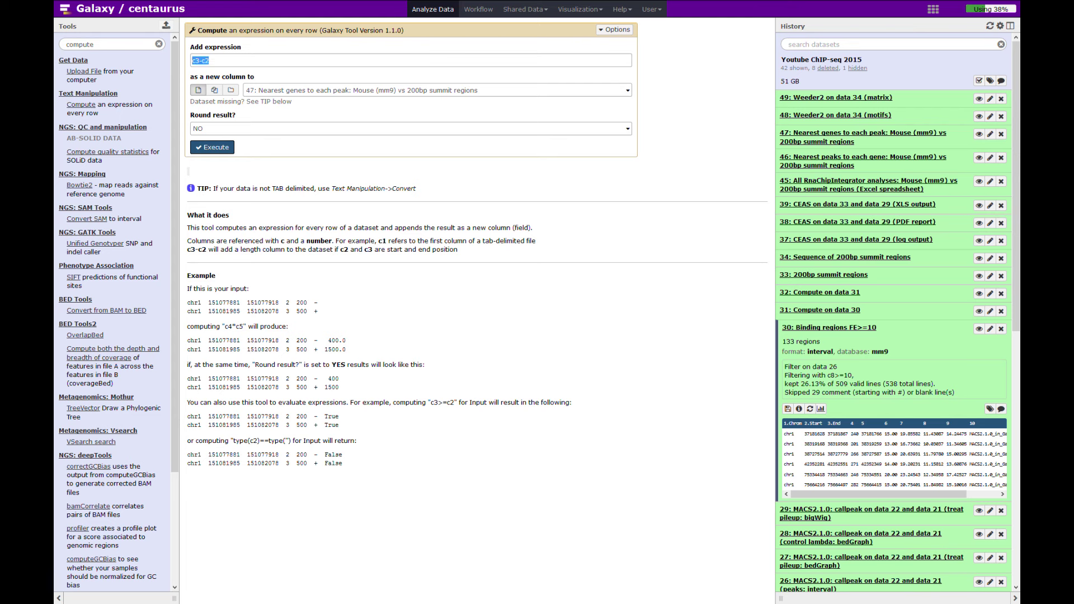
text(c5-100)
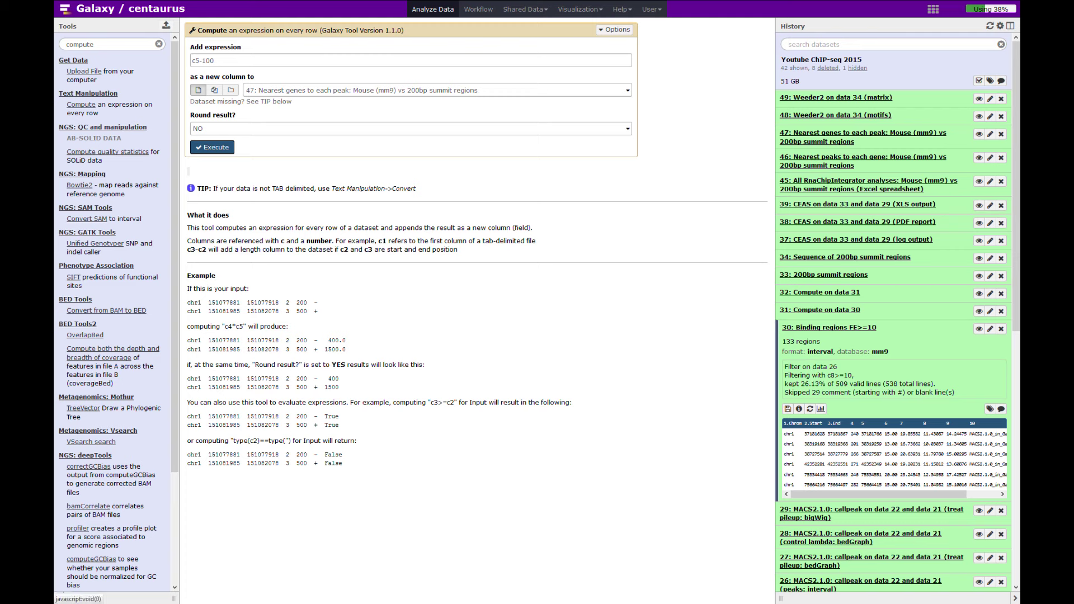
- Choose dataset "30: Binding regions FE>=10" as the input that receives the new column
click(306, 91)
key(Down)
key(Down)
key(Down)
key(Down)
key(Down)
key(Down)
key(Down)
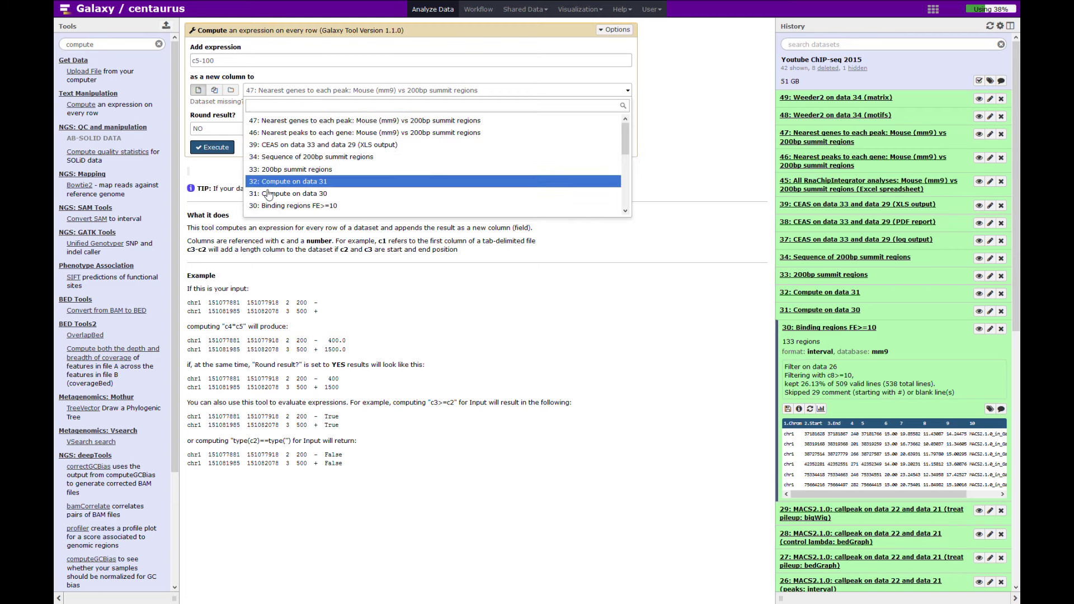
key(Return)
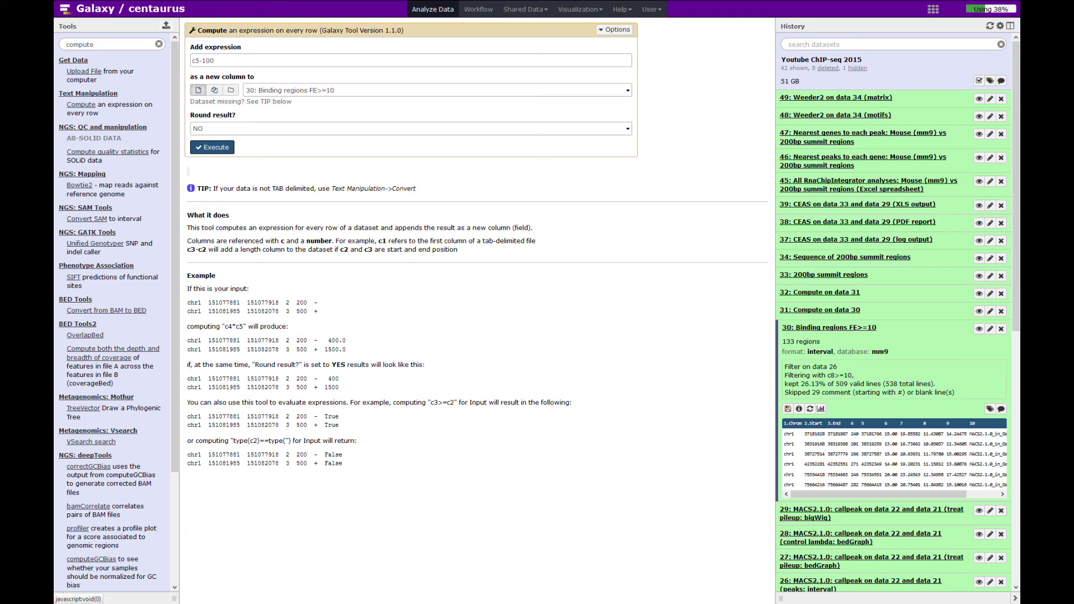
- Set result rounding to YES and display the contents of dataset "31: Compute on data 30"
click(226, 129)
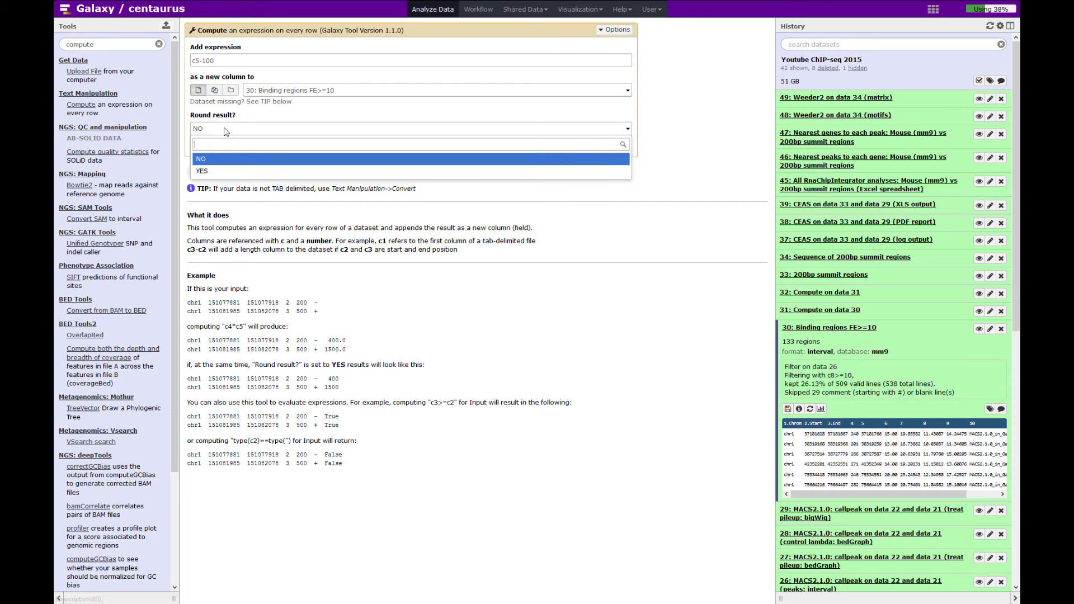
click(227, 168)
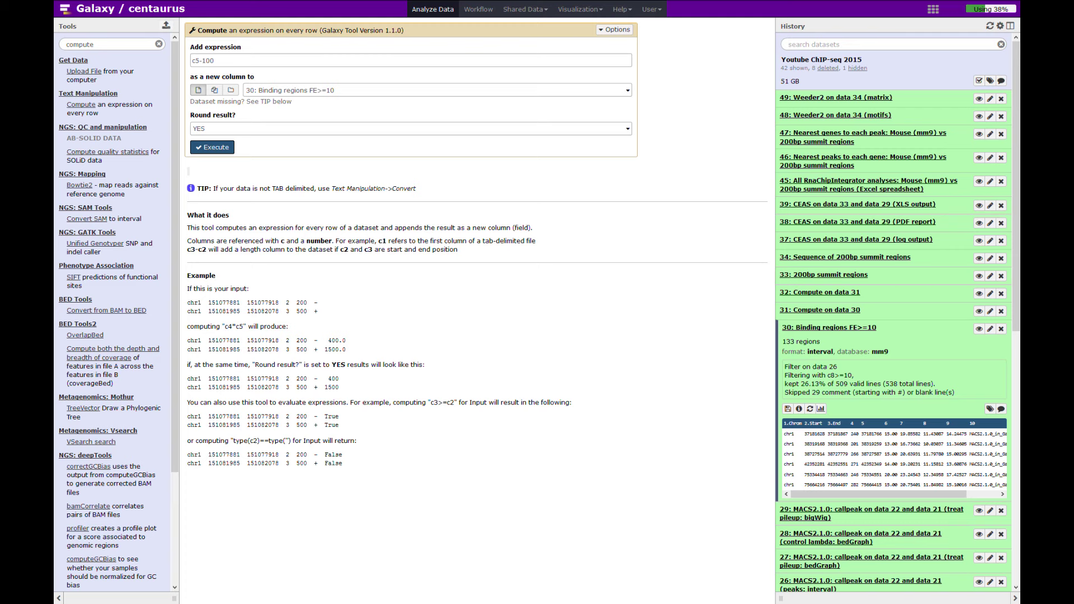
click(800, 311)
click(979, 311)
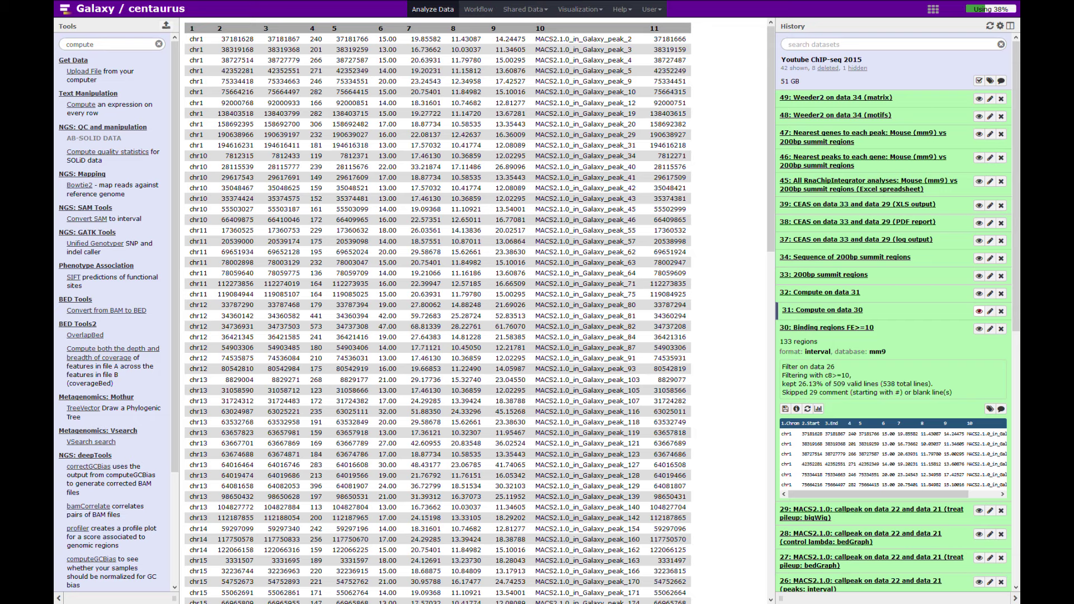
- Open the Compute tool again with dataset "31: Compute on data 30" as its input
click(81, 105)
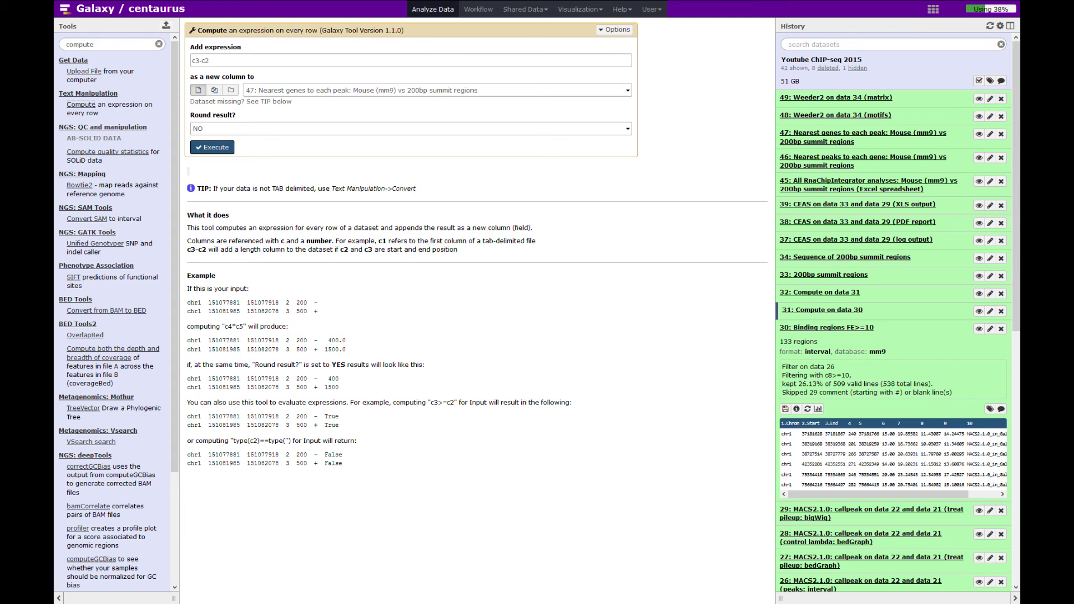
click(438, 90)
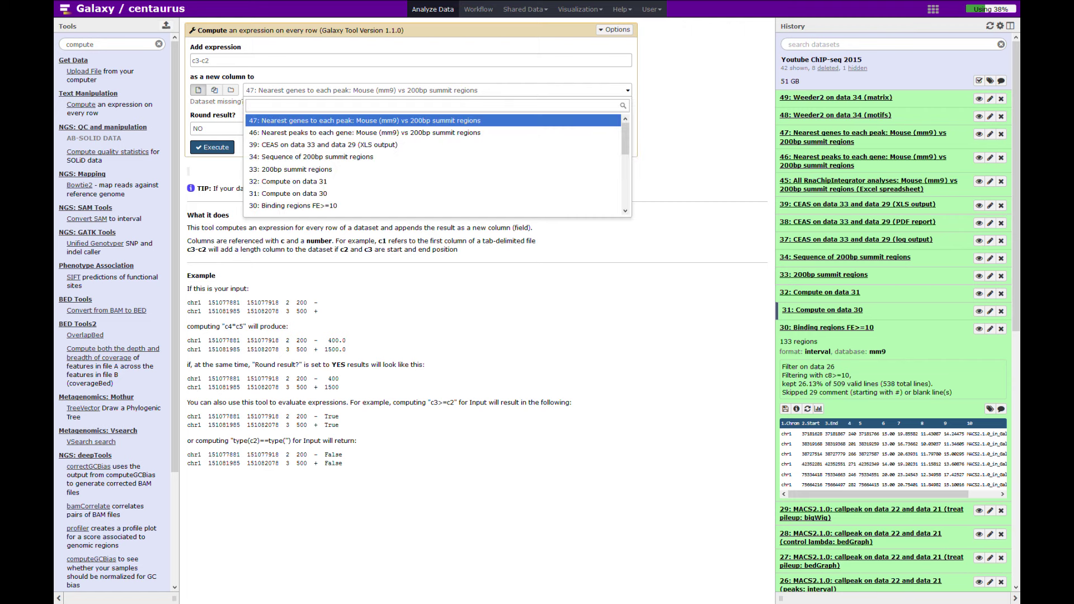
text(31)
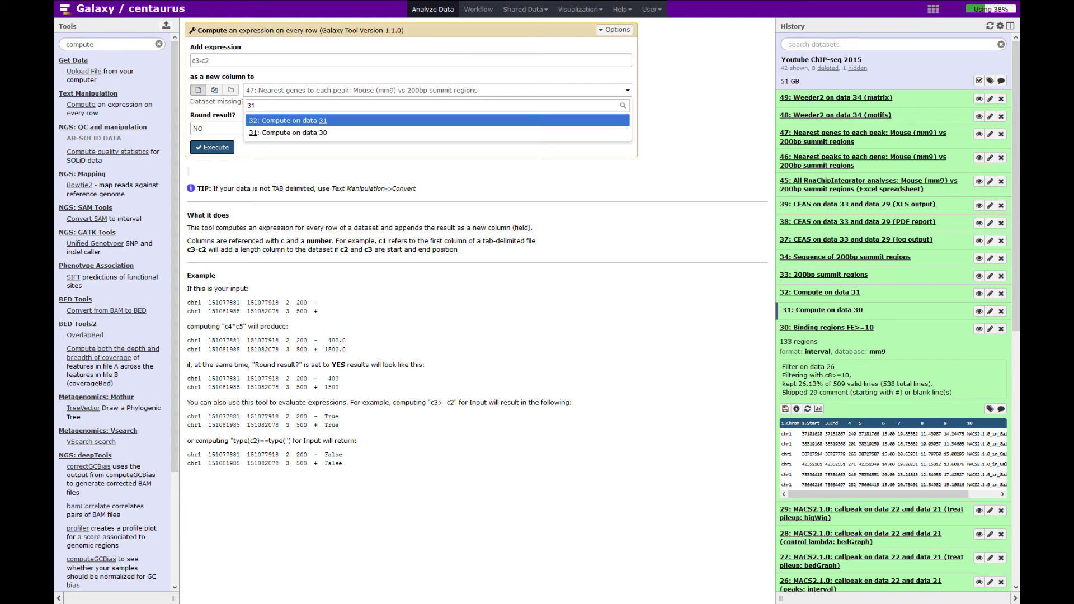
key(Down)
key(Return)
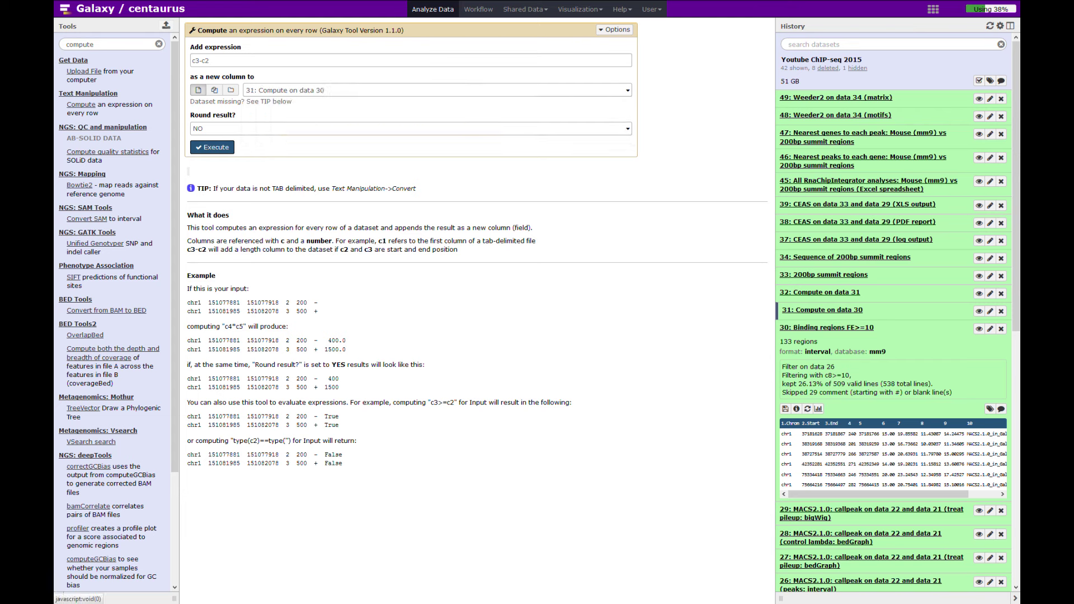
- Set result rounding to YES and the Compute expression to c5+100
key(Tab)
key(Down)
key(Return)
key(shift+Tab)
key(shift+Tab)
key(shift+Tab)
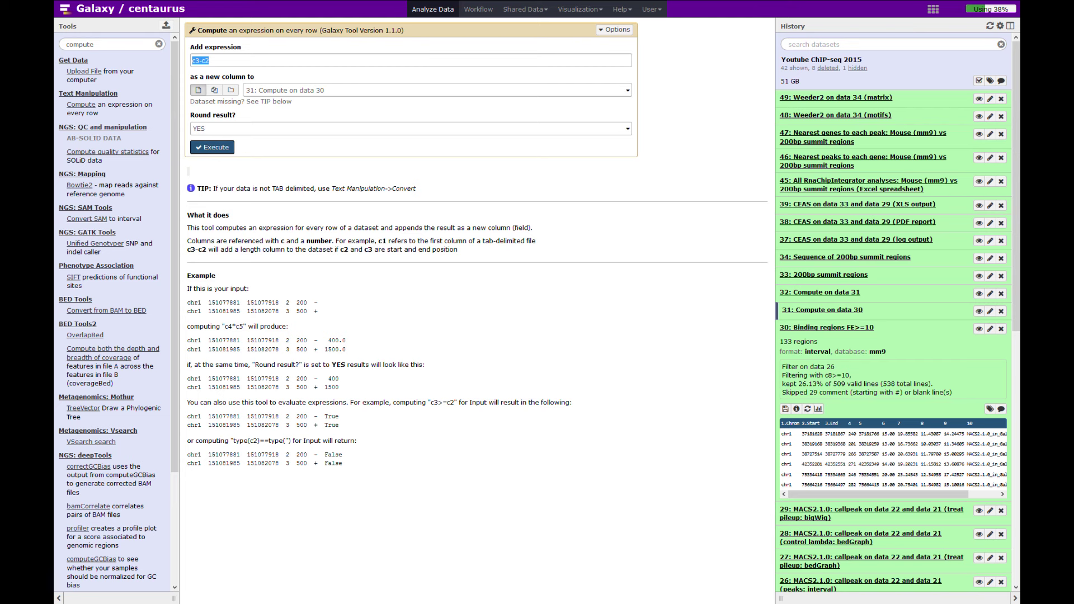
text(c5+100)
- Examine the contents, summary details and attributes of dataset "32: Compute on data 31"
click(979, 293)
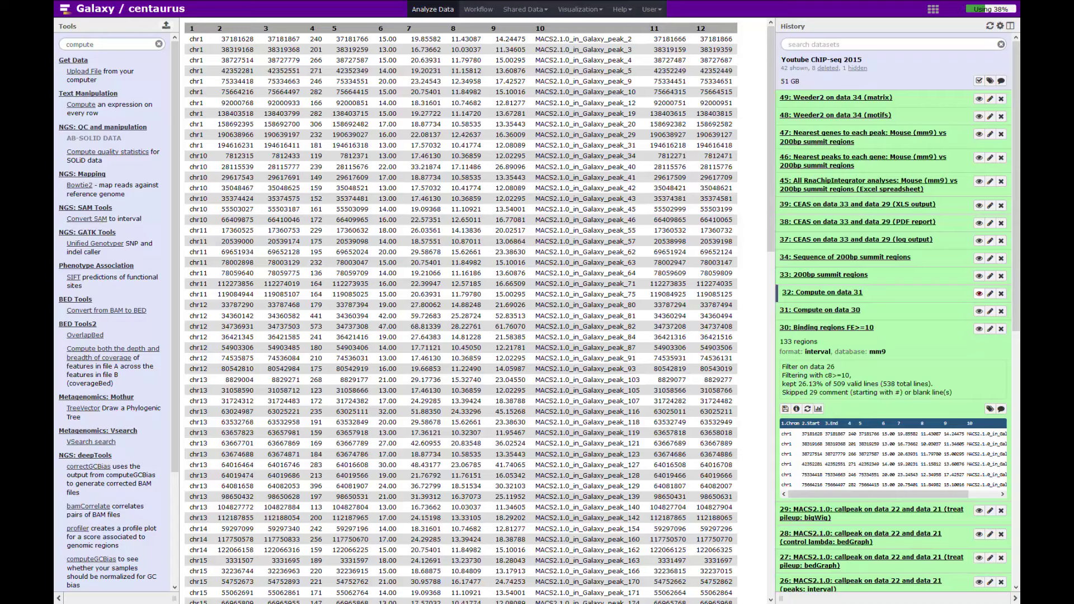
click(822, 292)
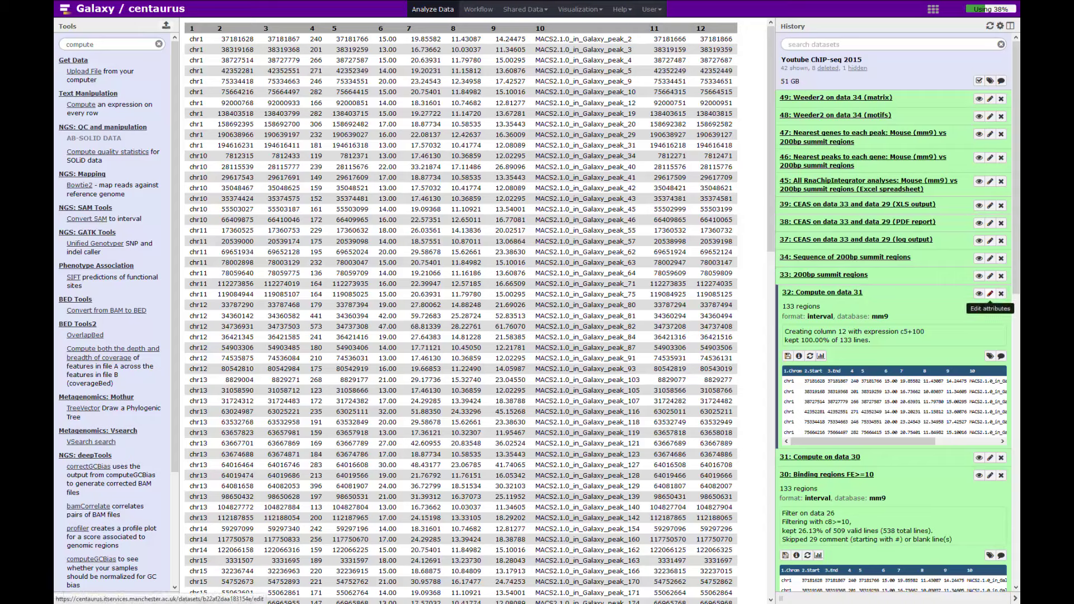
click(990, 293)
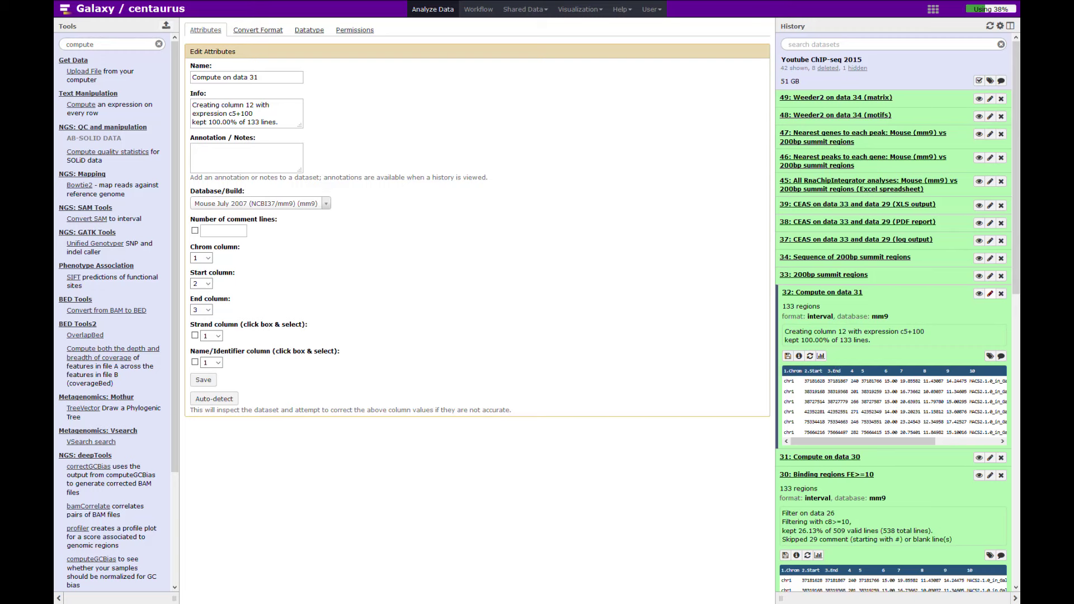
click(979, 294)
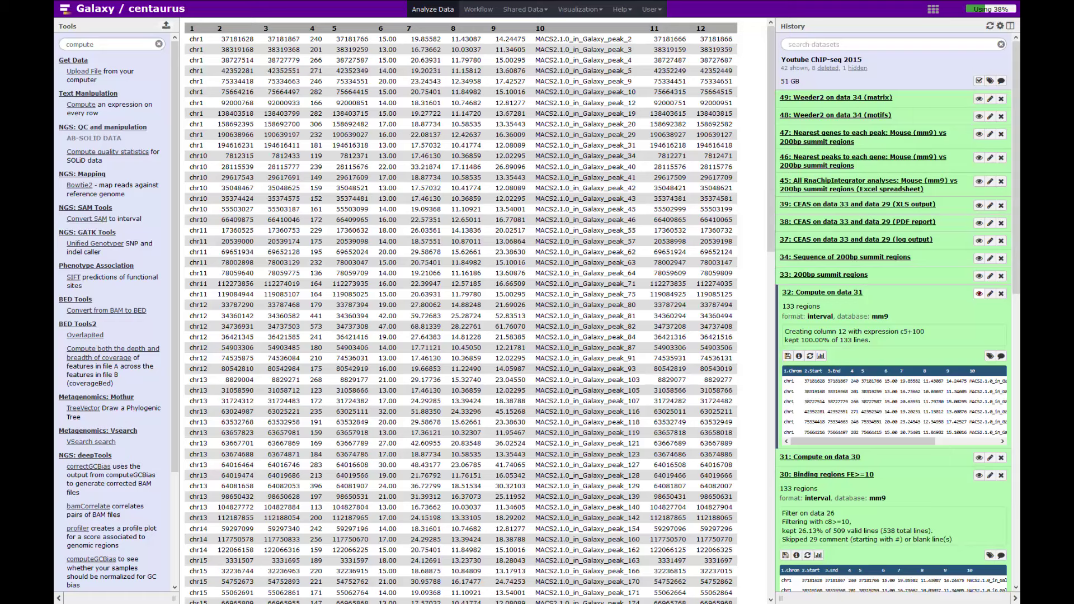
drag(95, 44, 58, 42)
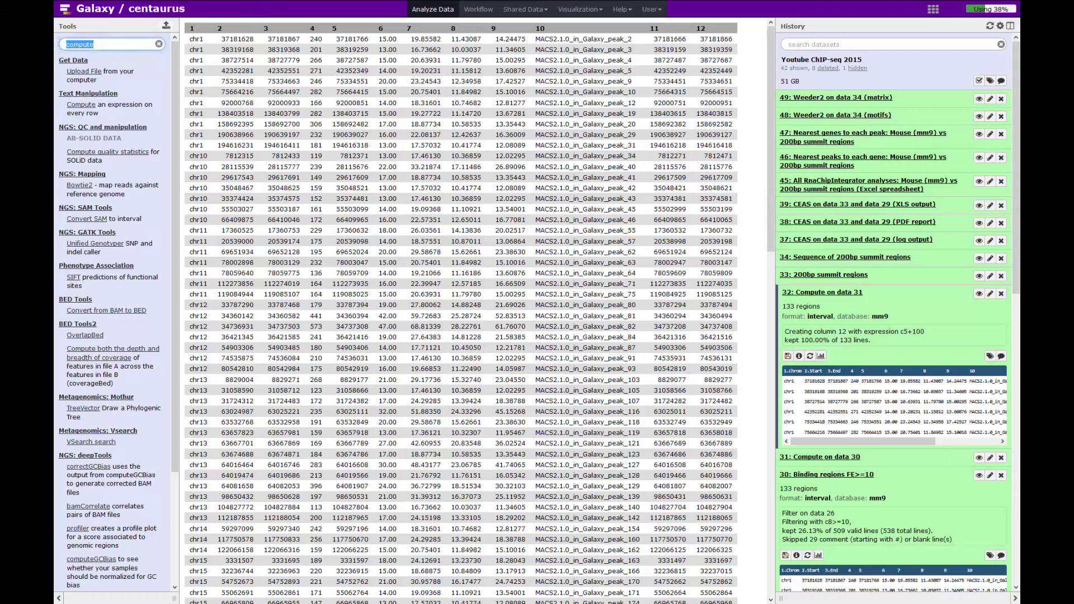
text(cut)
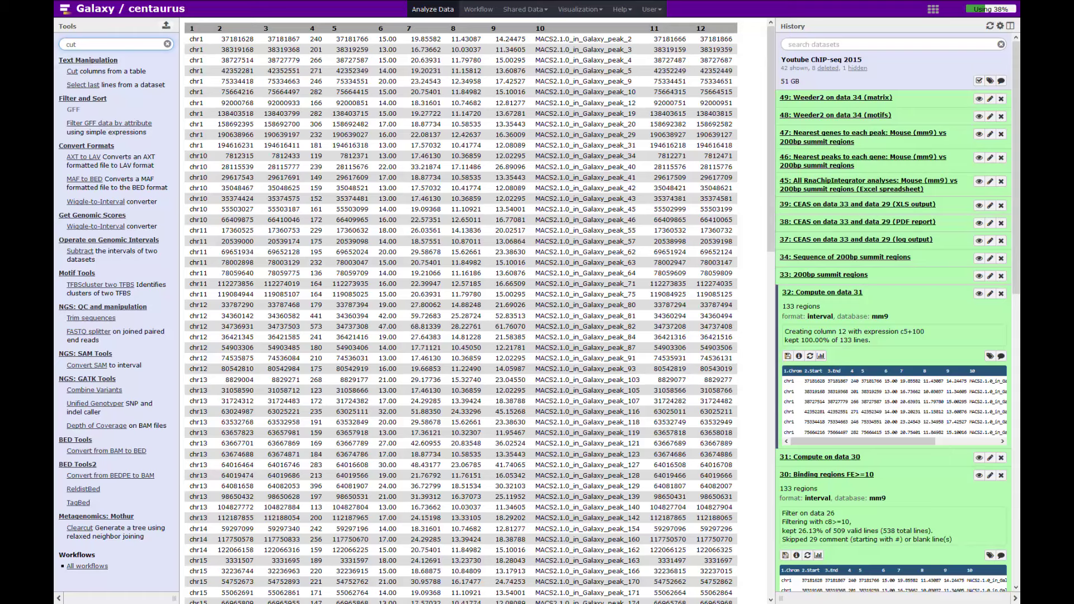
click(88, 60)
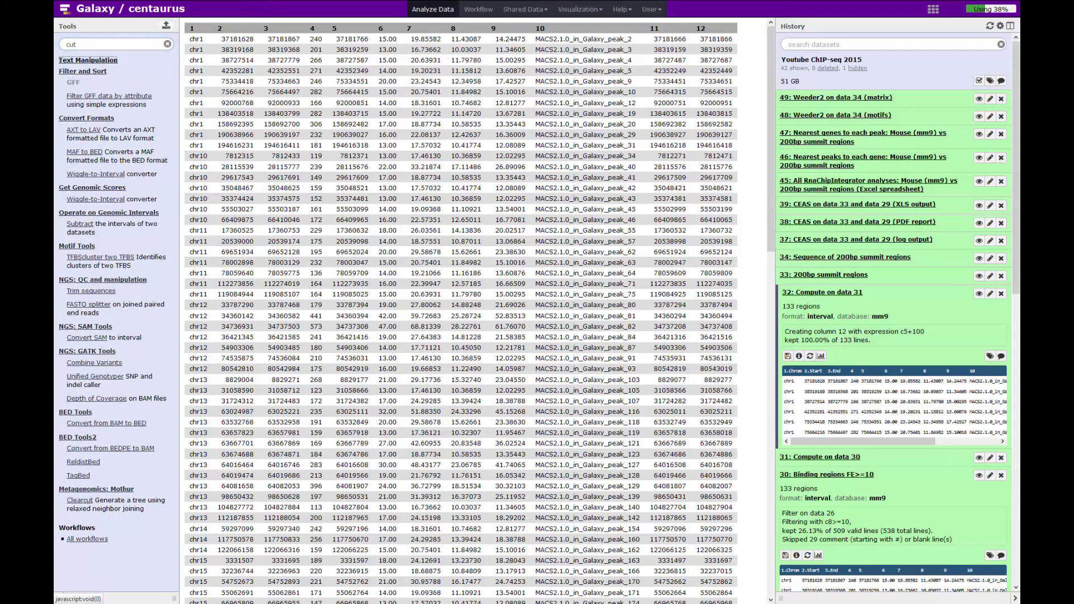
click(167, 43)
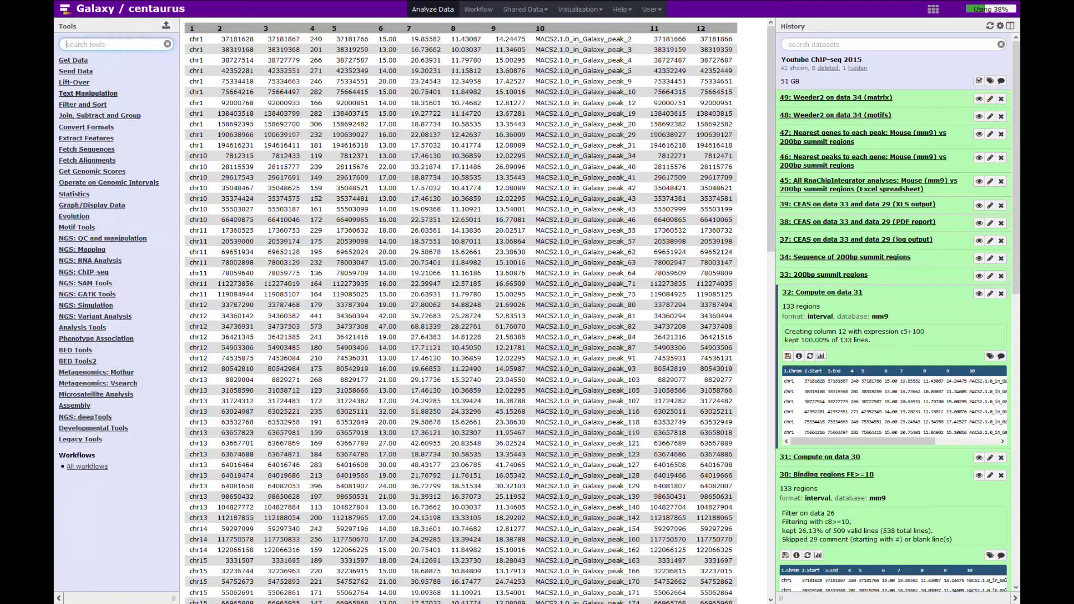
- Open the Cut columns from a table tool under Text Manipulation and set the columns to c1,c11,c12
click(88, 93)
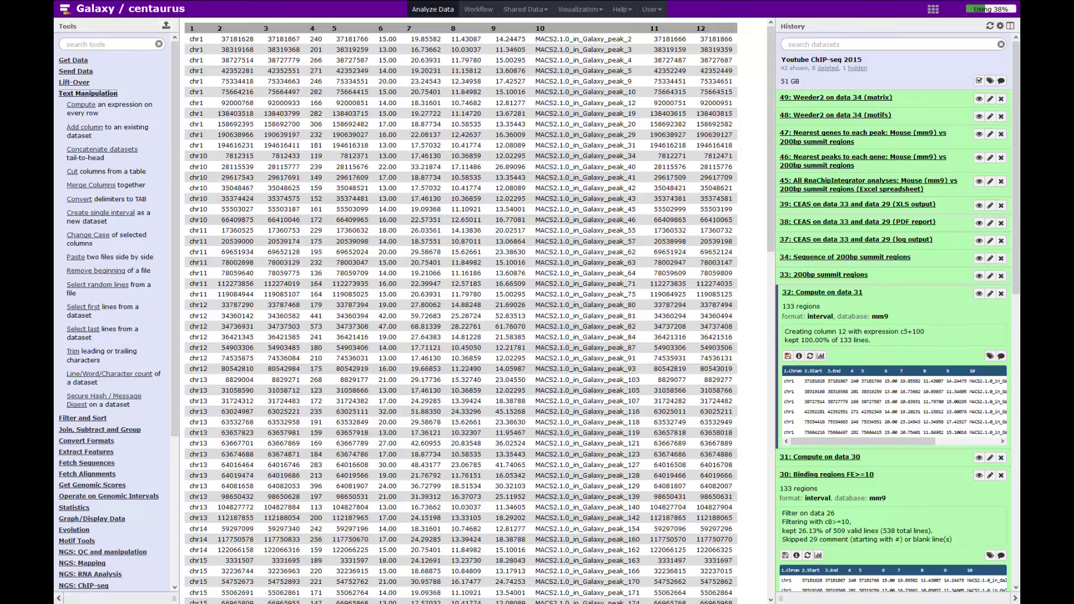
click(72, 171)
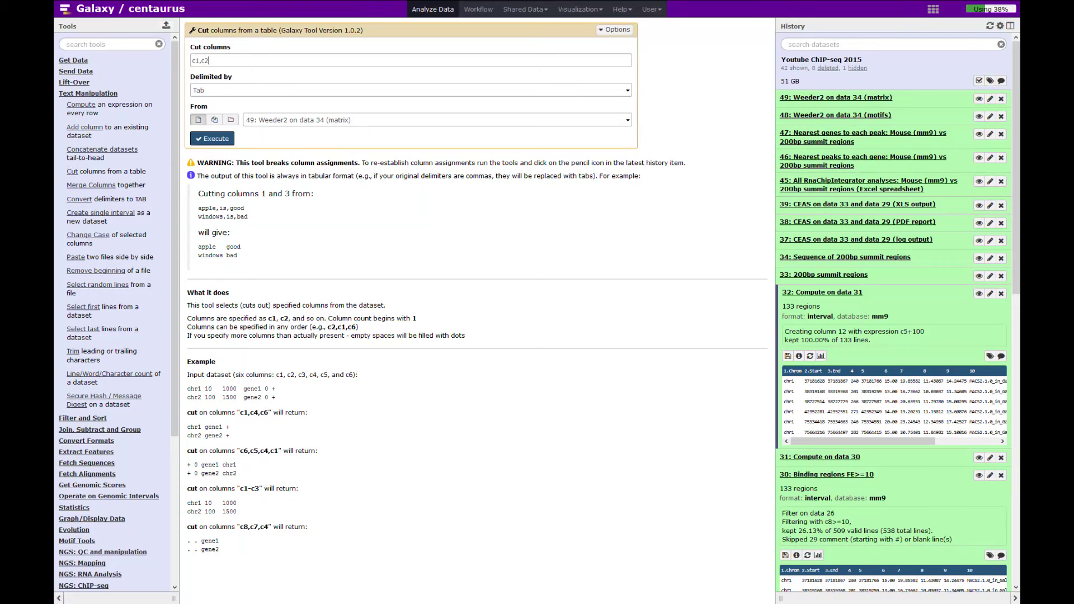
key(BackSpace)
drag(861, 441, 924, 441)
text(11,c12)
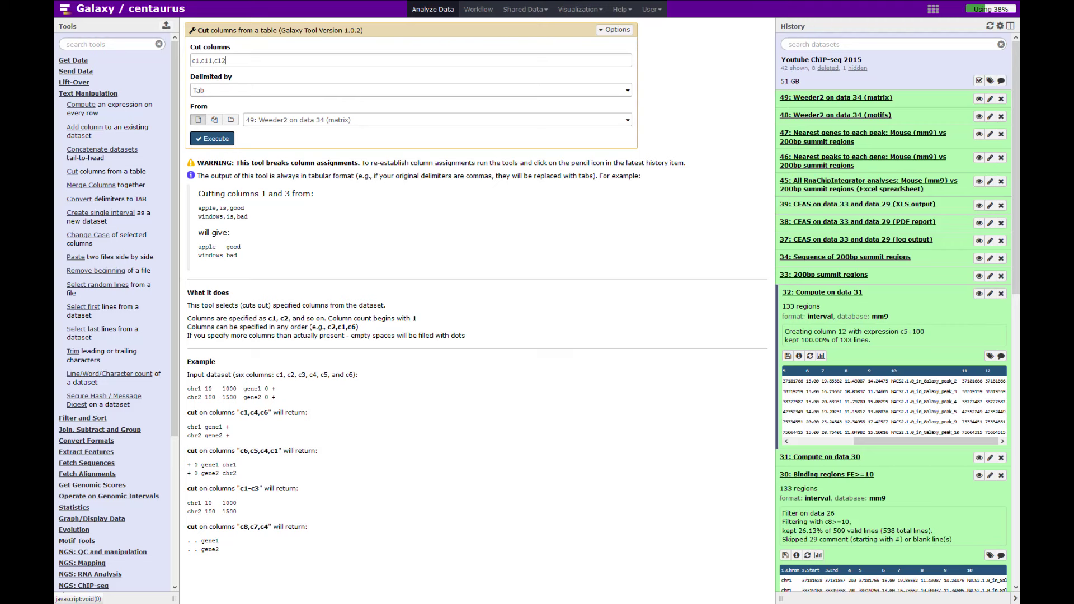
- Choose dataset "32: Compute on data 31" as the source table for the column cut
click(288, 121)
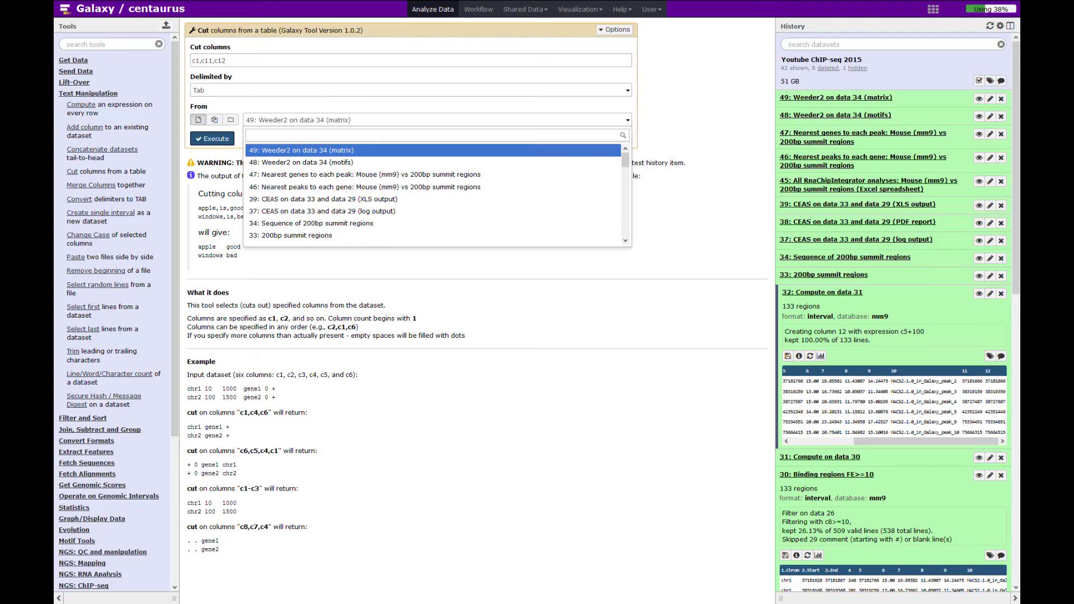
text(32)
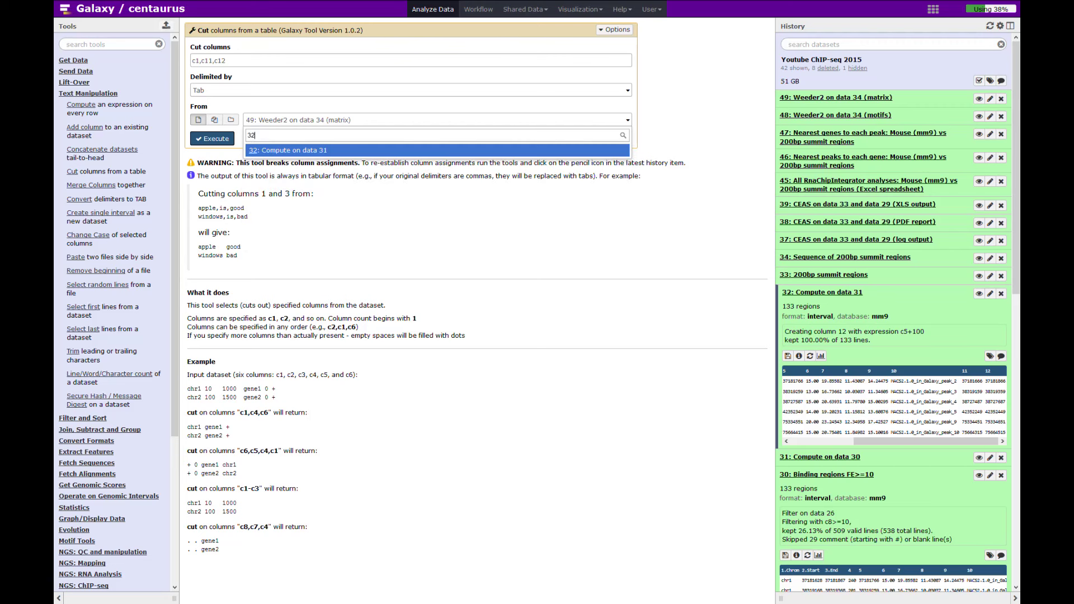
key(Return)
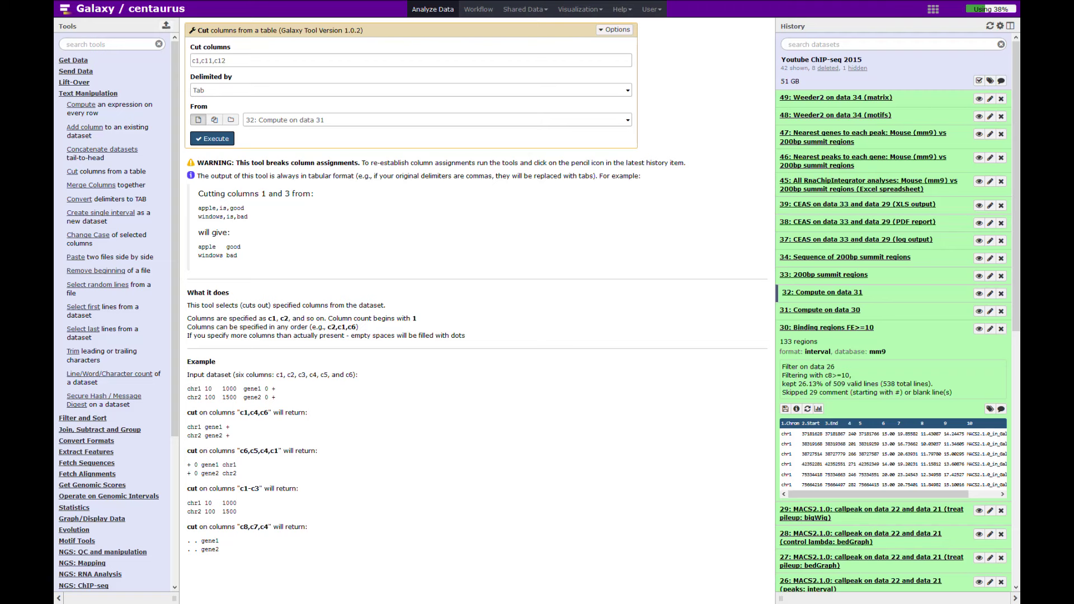
- Display dataset "33: 200bp summit regions" and open the datatype settings in its attributes
click(979, 276)
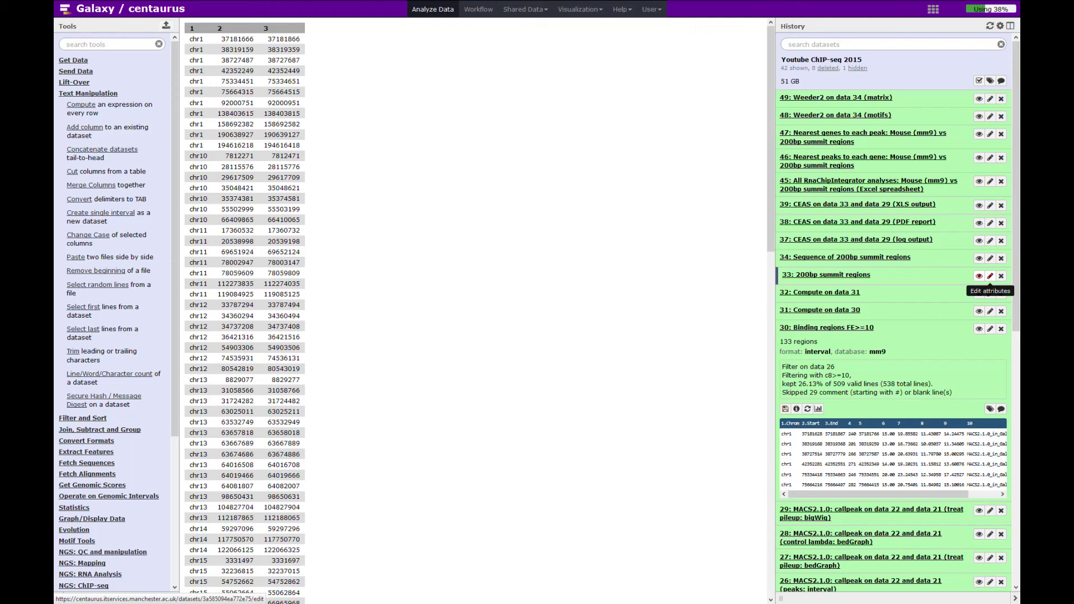
click(990, 276)
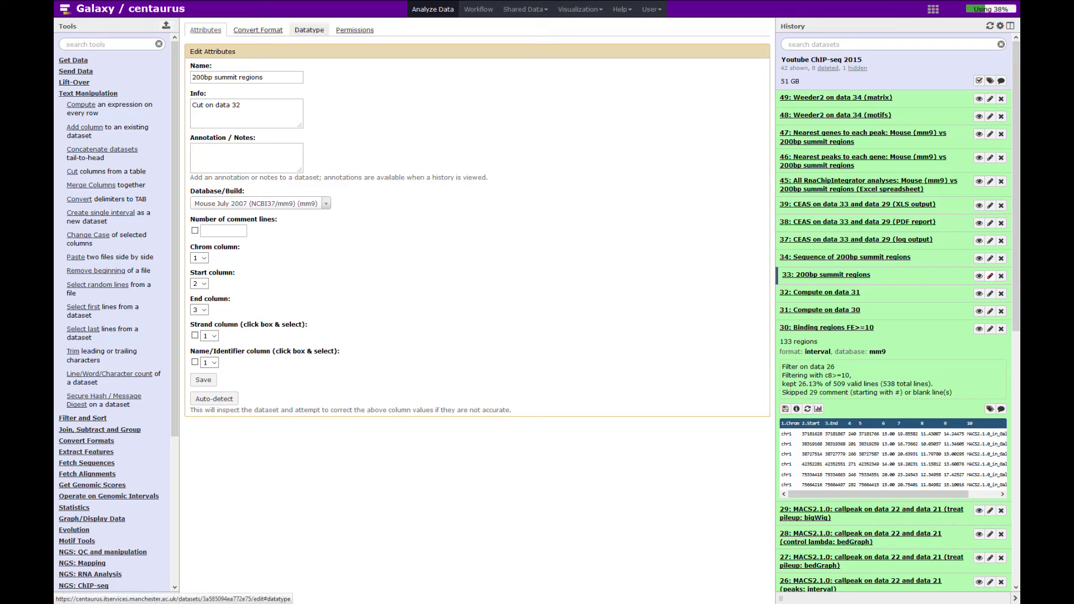
click(309, 30)
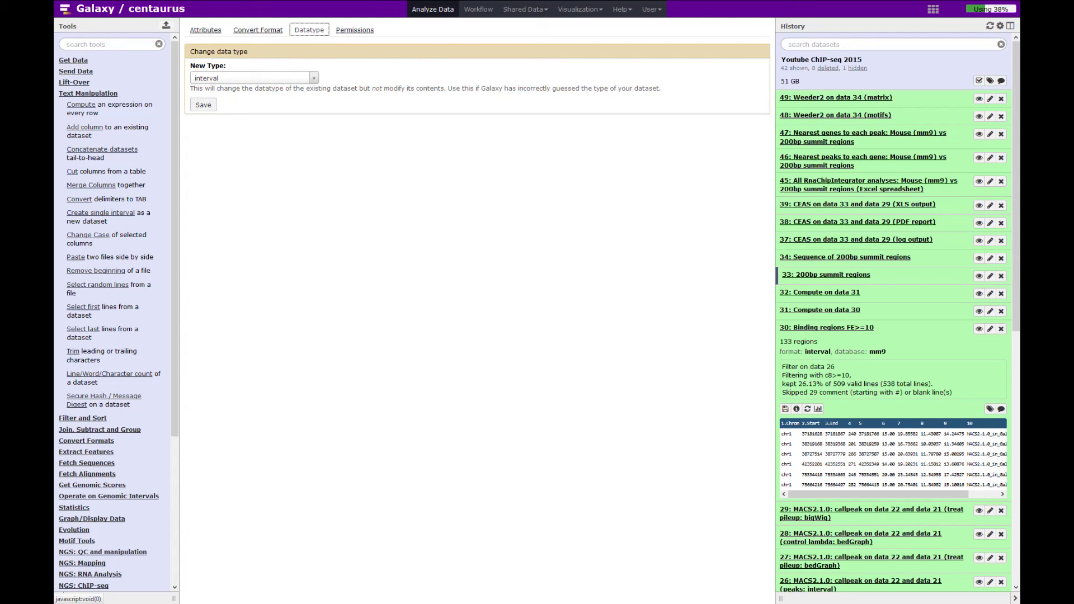
- Choose interval as the new datatype for dataset "33: 200bp summit regions"
click(254, 78)
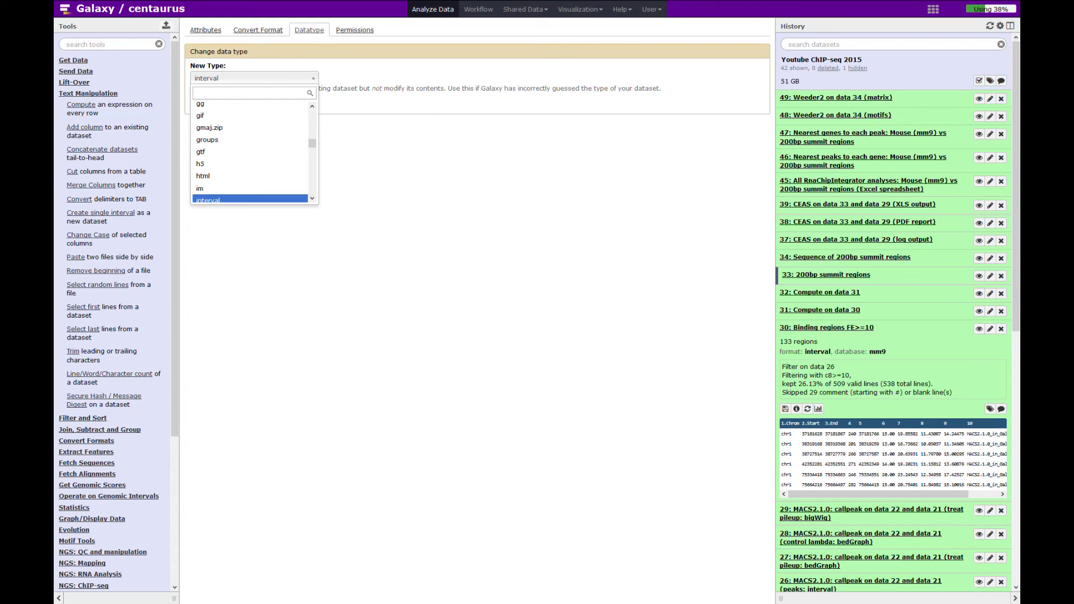
text(int)
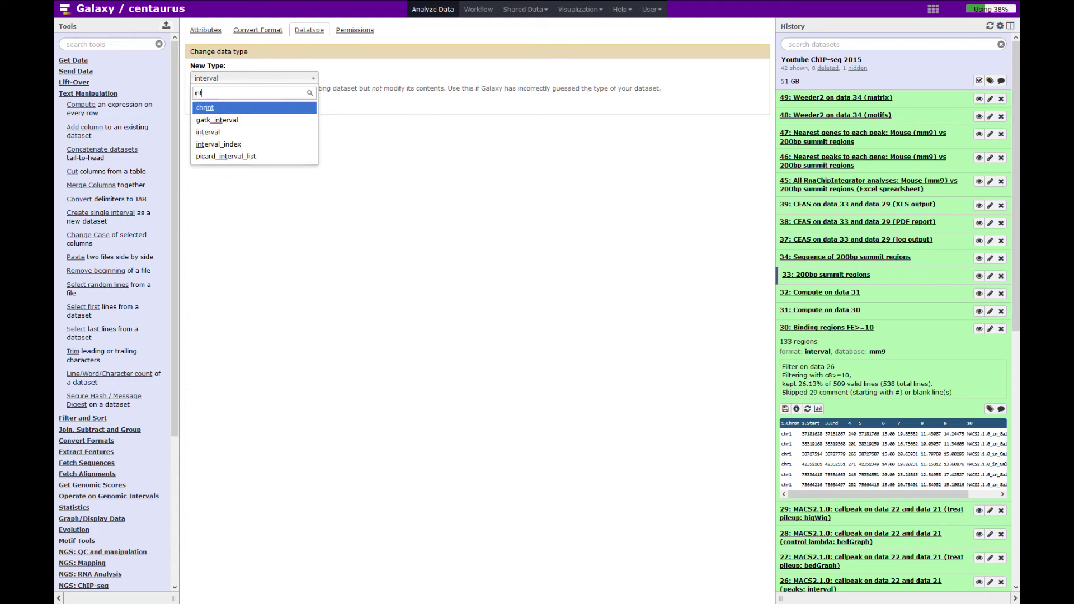
key(Down)
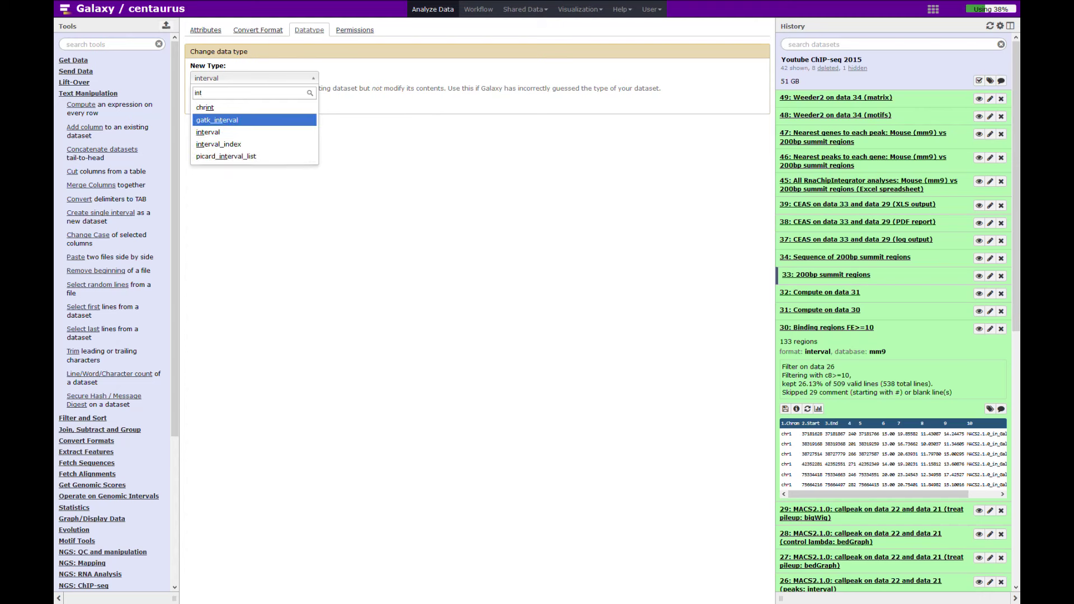
key(Down)
key(Down)
key(Down)
key(Down)
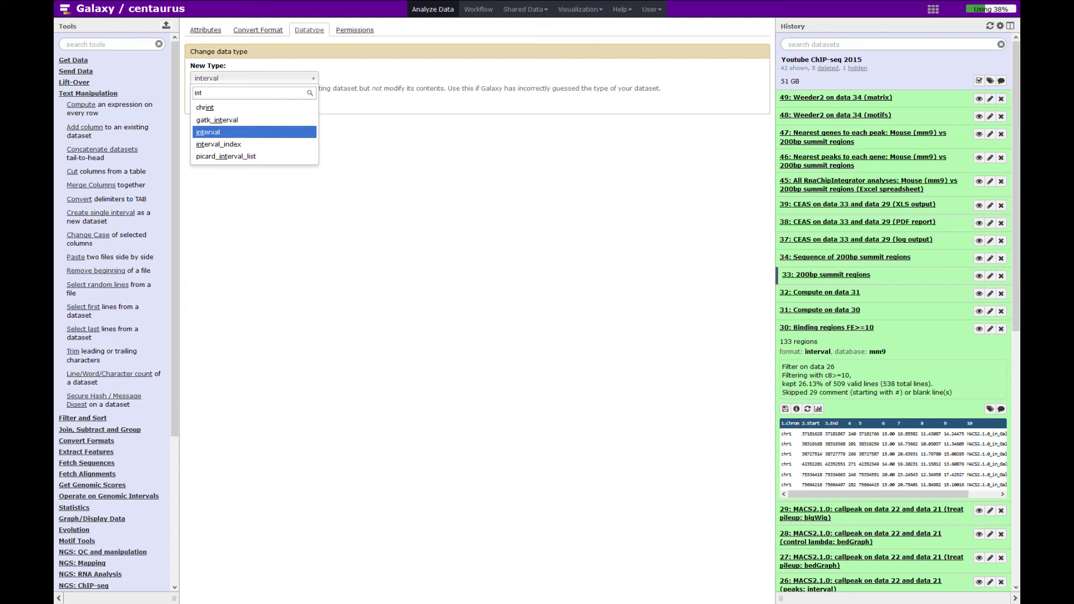
key(Return)
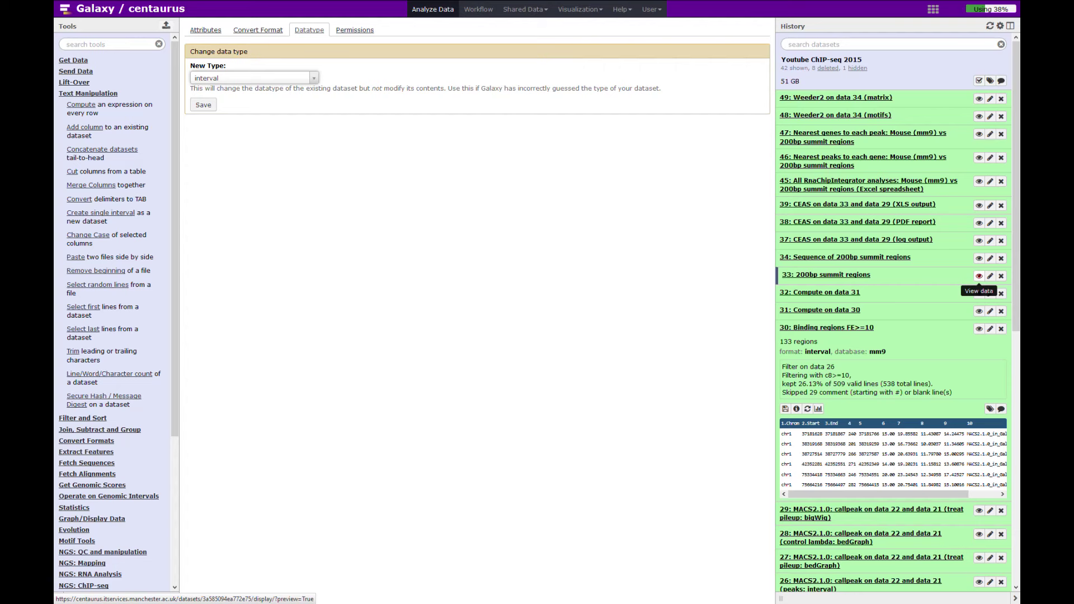
- Examine the contents of dataset "33: 200bp summit regions" and its attributes, including the database build and column assignments
click(979, 275)
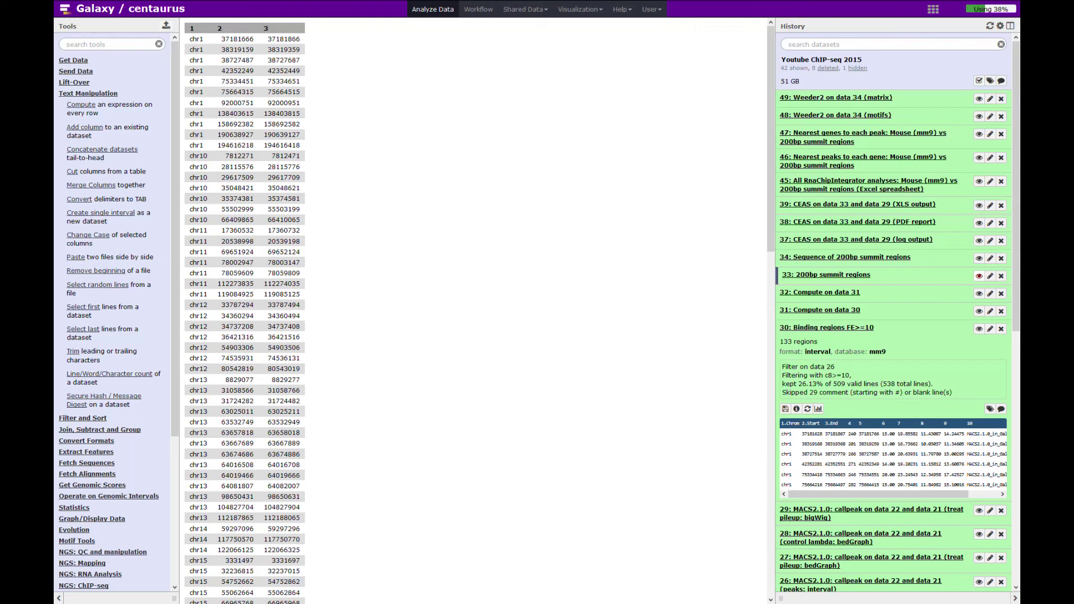
click(990, 275)
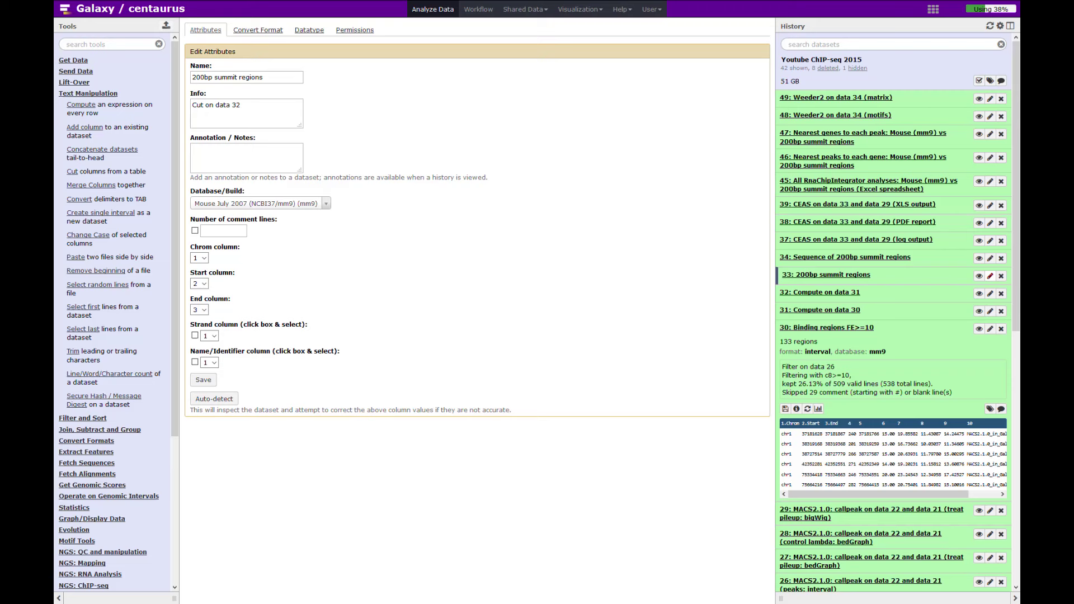
- Search the tools for "sequence", open Extract Genomic DNA and choose "33: 200bp summit regions" as the intervals to fetch sequences for
click(66, 44)
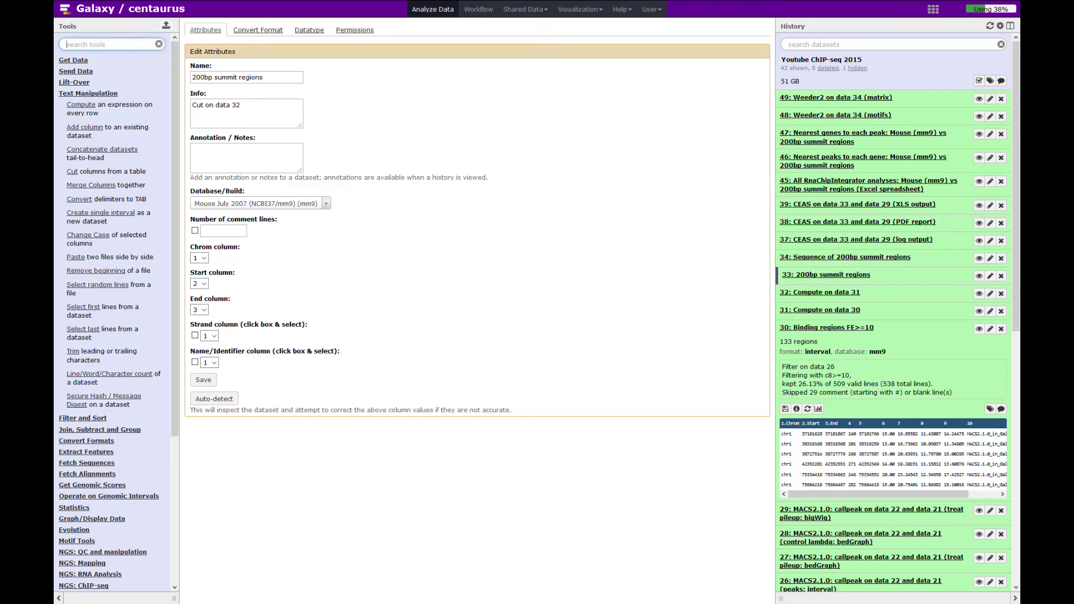
text(sequence)
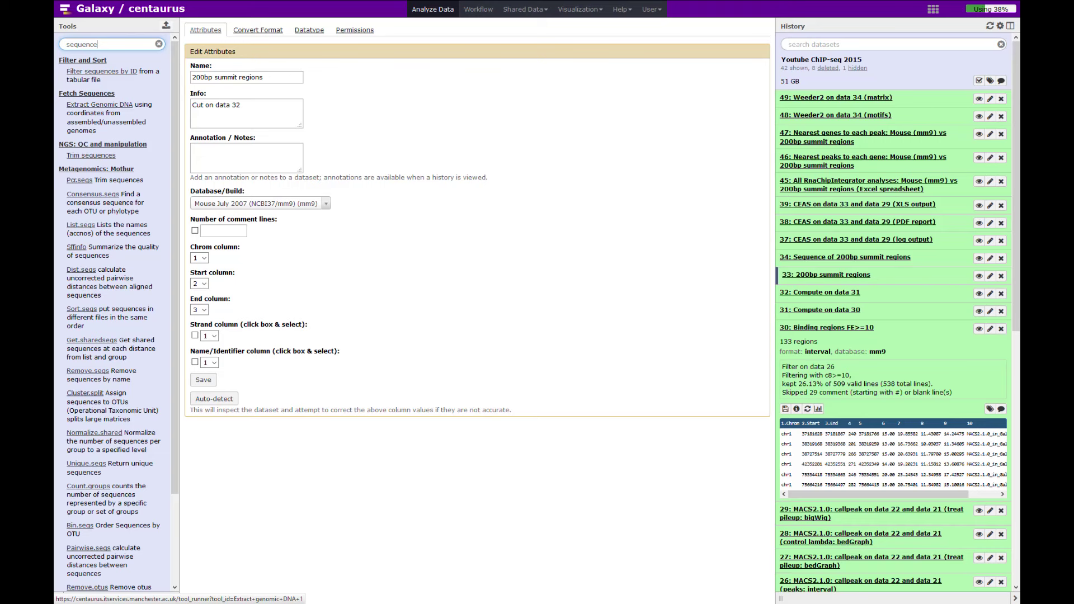
click(100, 105)
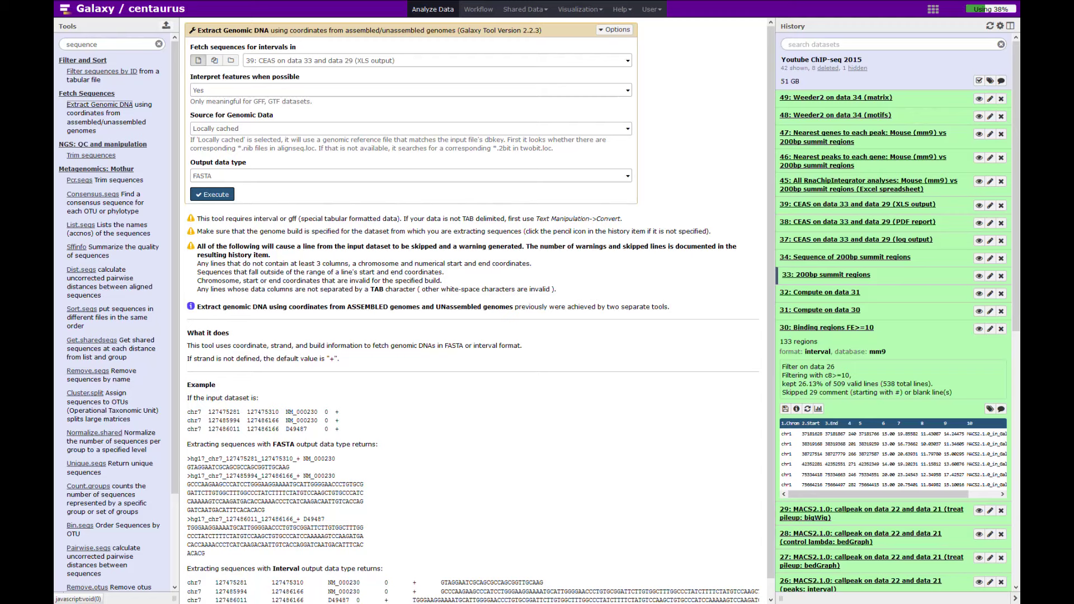
click(436, 60)
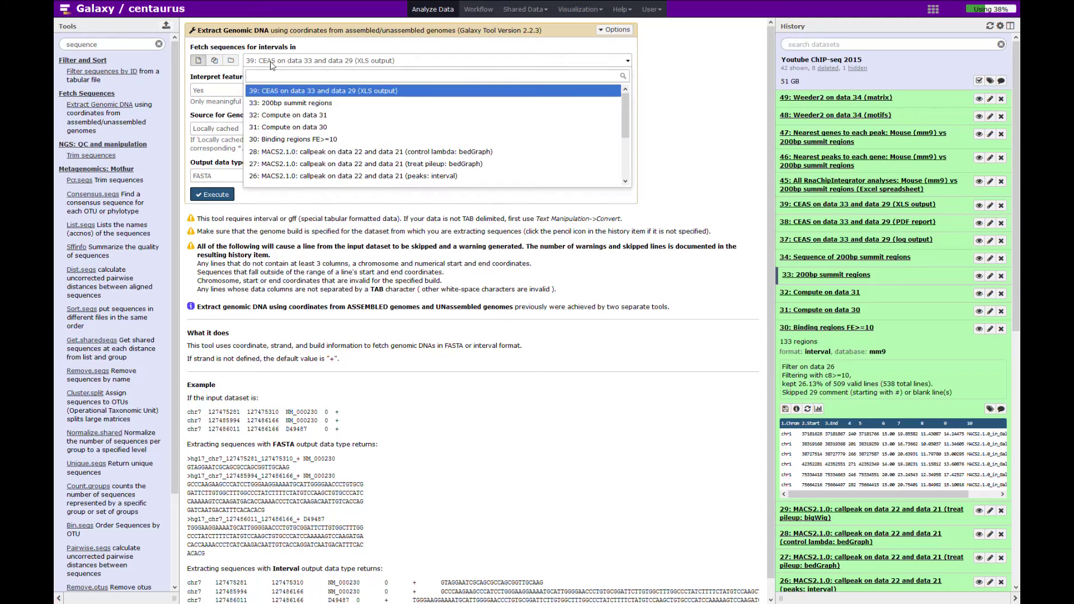
text(33)
key(Down)
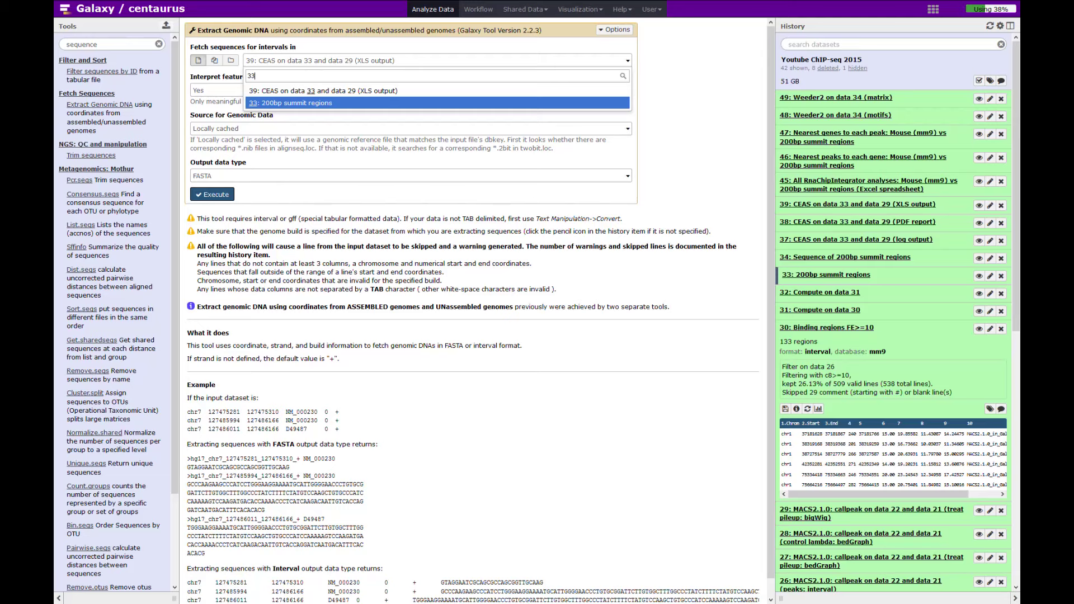
key(Return)
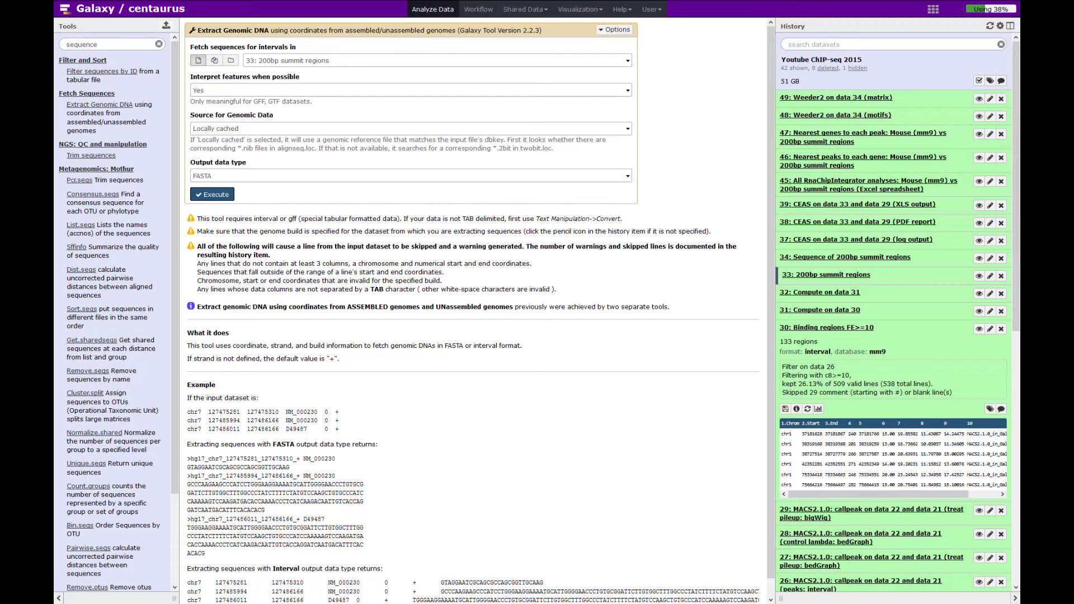
- Display dataset "34: Sequence of 200bp summit regions", collapse the details of dataset 30, and delete dataset 34 from the history
click(979, 259)
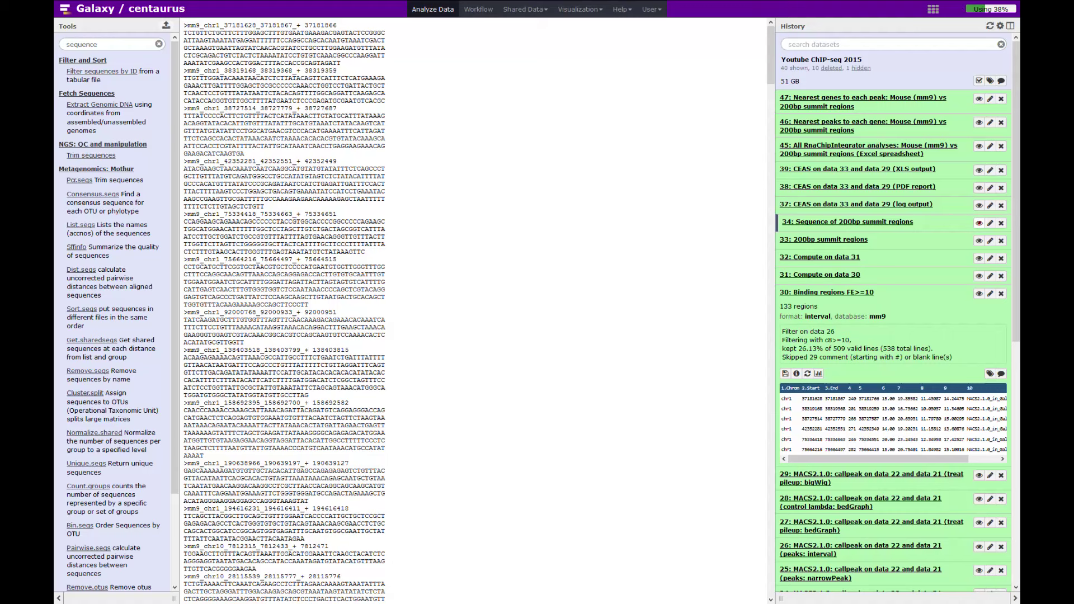
click(820, 293)
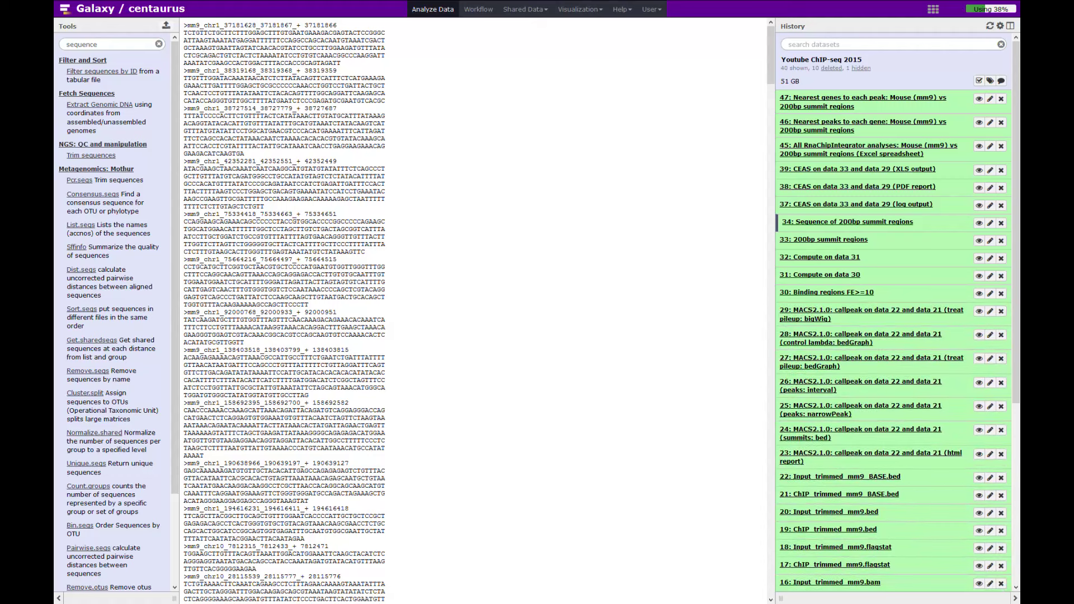
click(1001, 223)
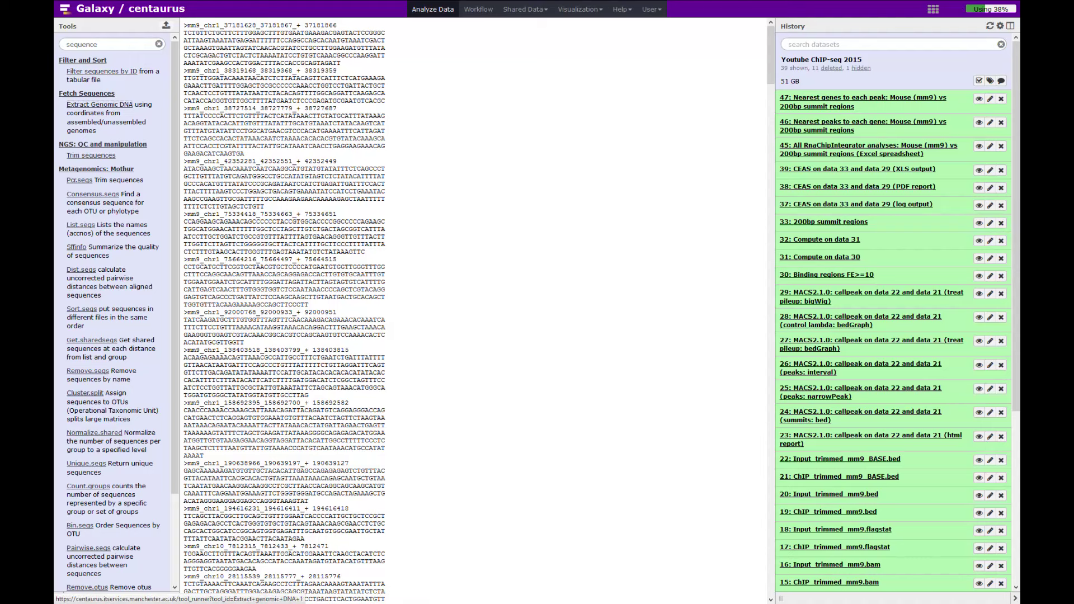
- Run Extract Genomic DNA on dataset "33: 200bp summit regions" with locally cached genomic data and FASTA output
click(100, 104)
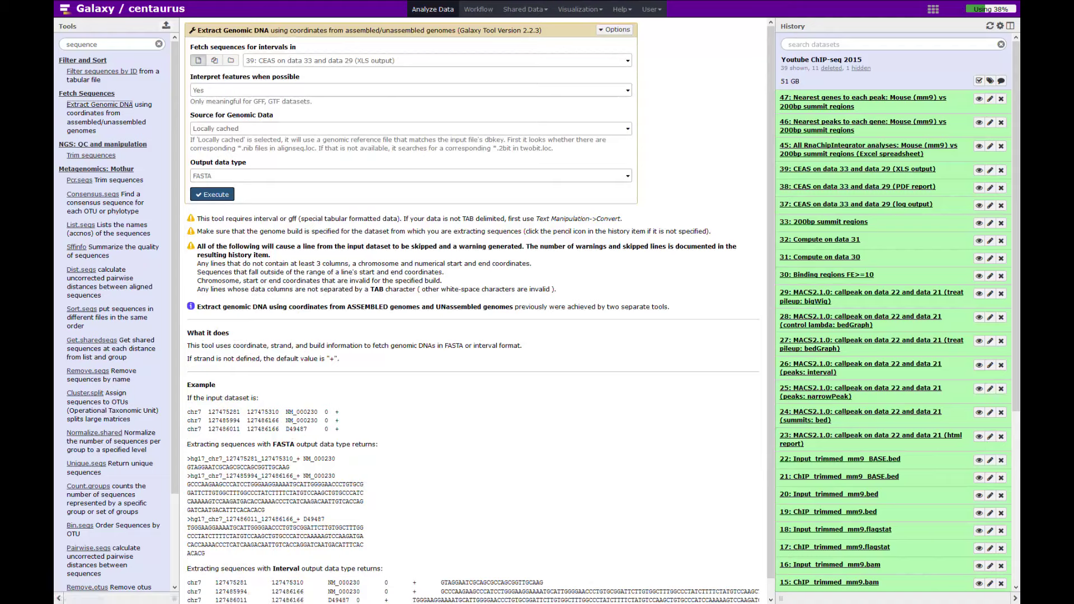
click(436, 60)
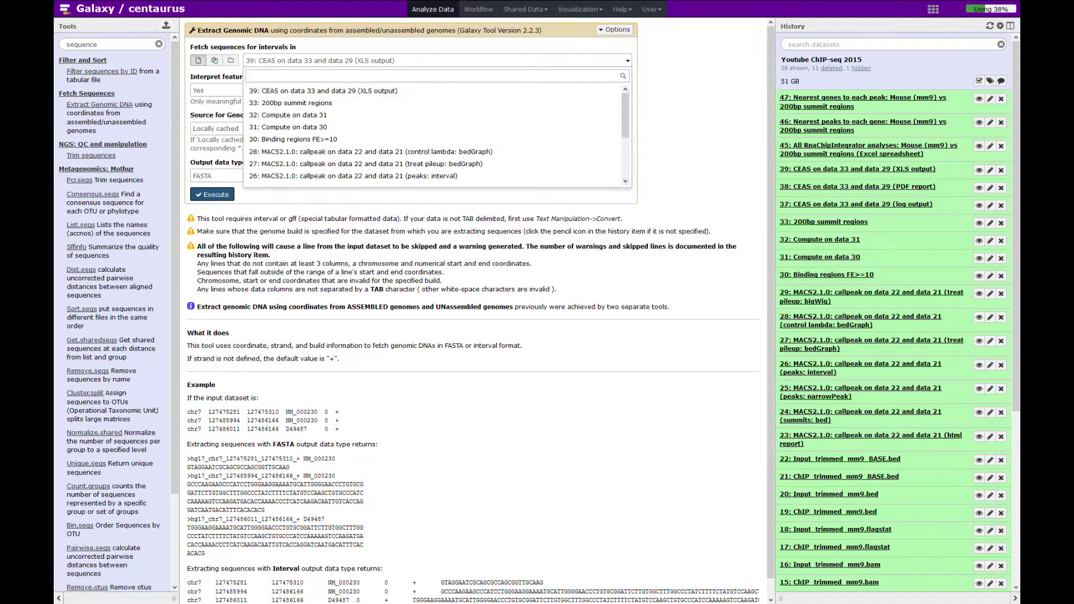
key(Up)
key(Up)
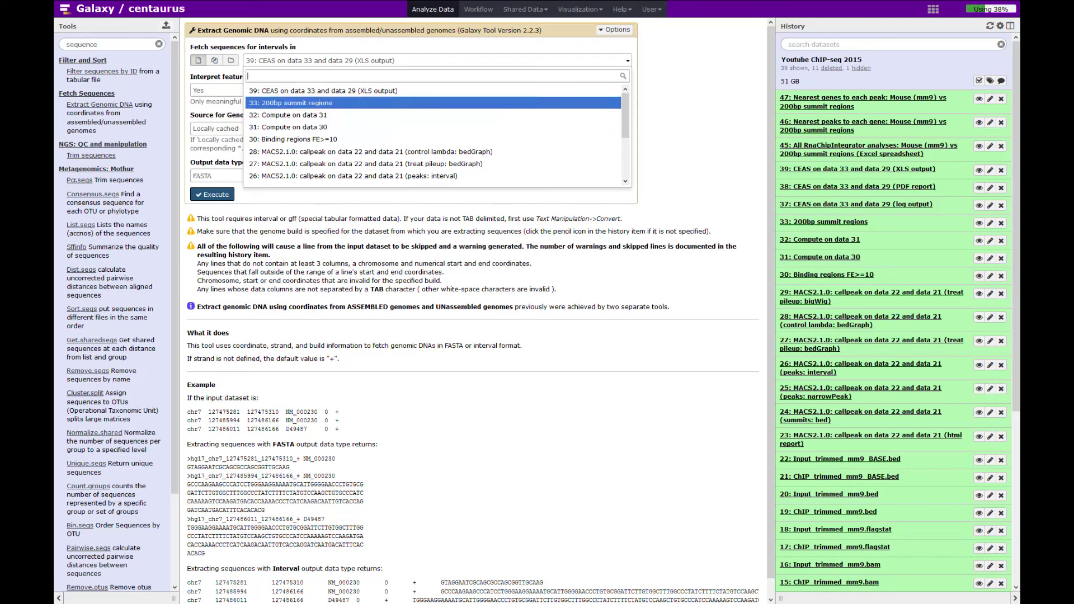
key(Return)
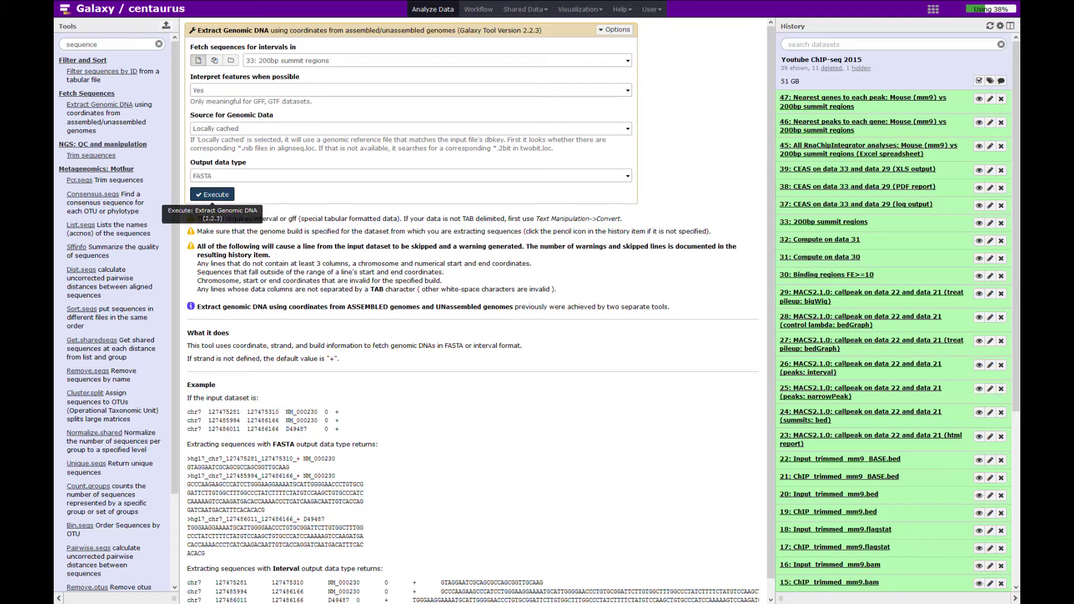
click(212, 195)
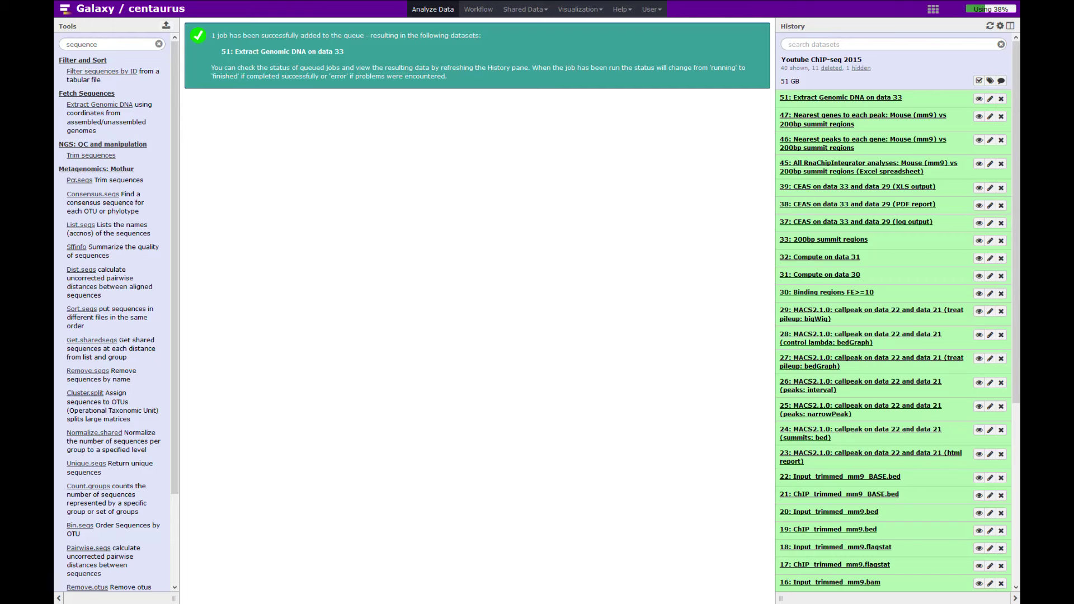
- View dataset 51, then move its name "Extract Genomic DNA on data 33" into its info and rename it "Sequence for 200bp summit regions", saving the attributes
click(979, 99)
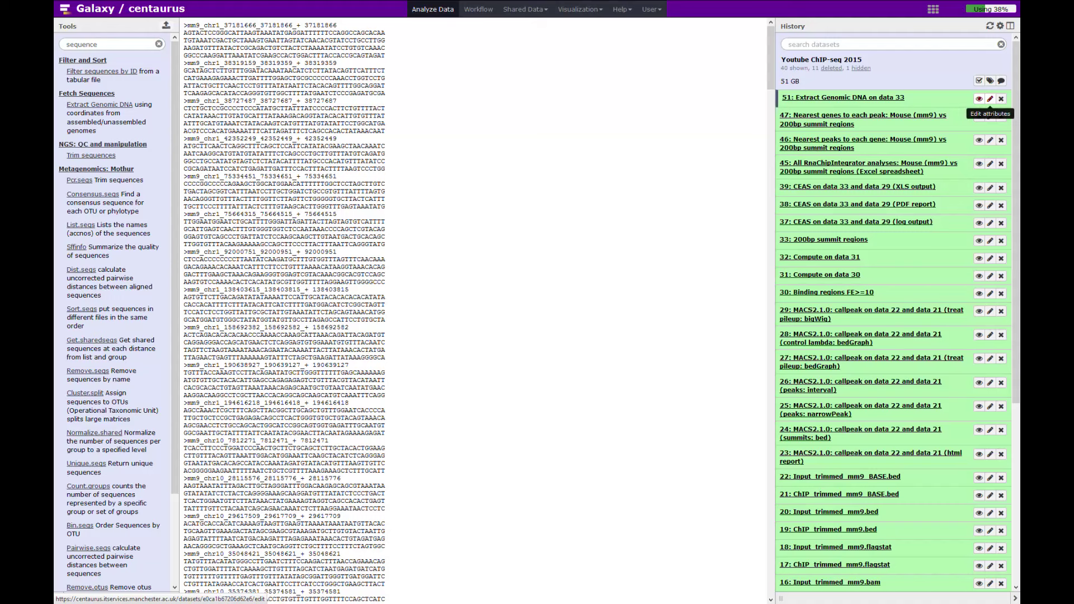
click(990, 99)
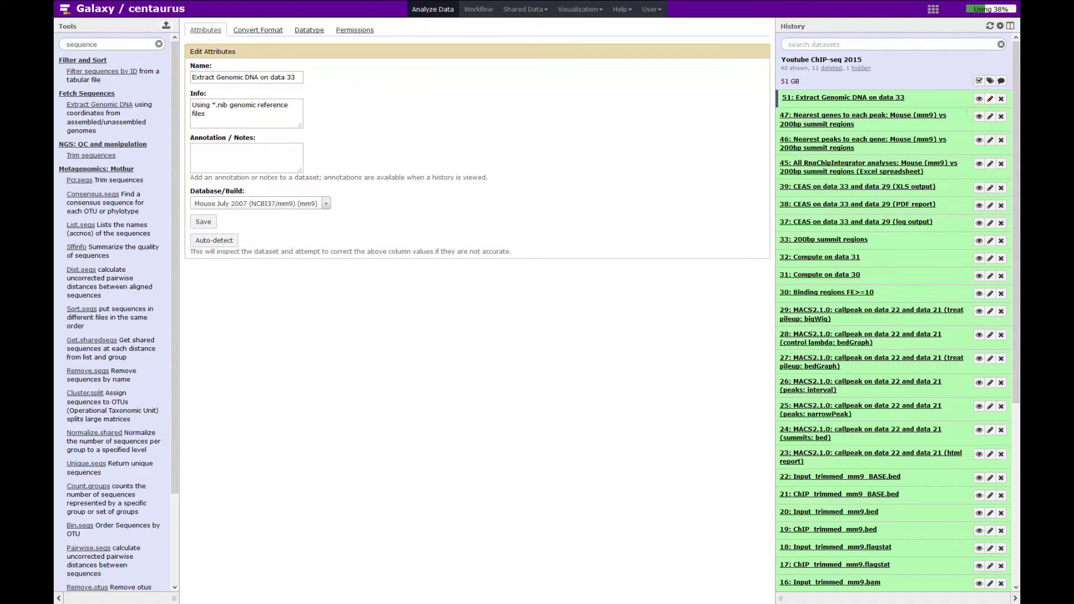
drag(303, 81, 192, 78)
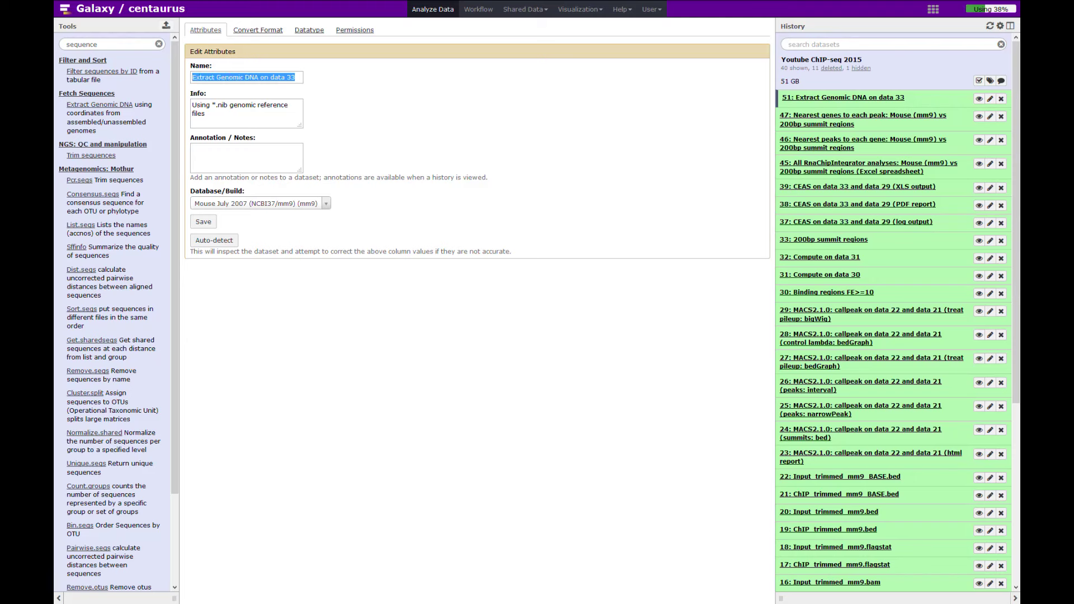
click(191, 78)
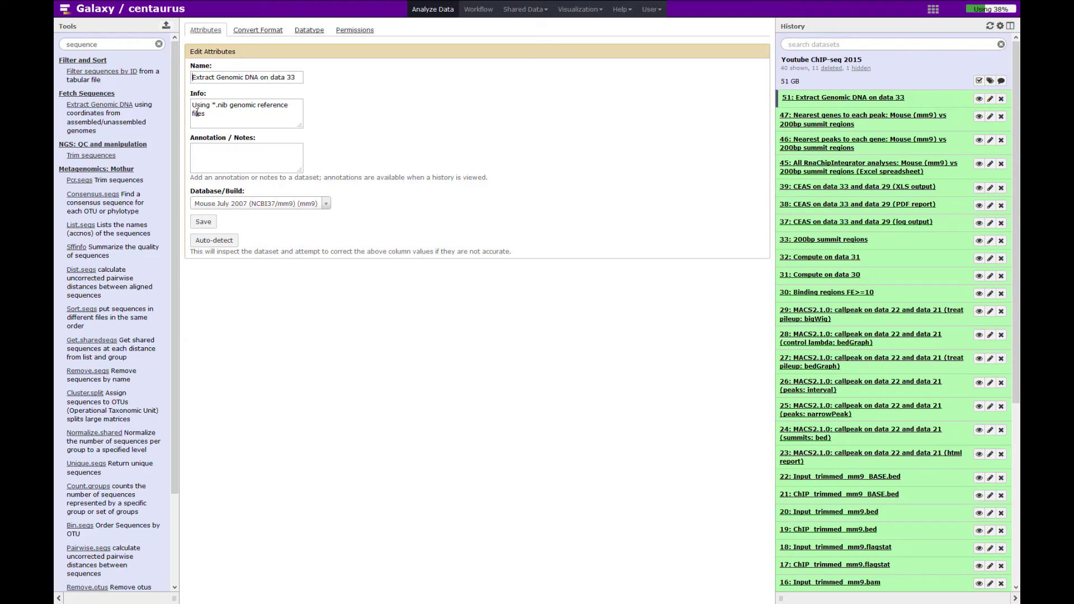
mouse_move(192, 77)
mouse_down()
mouse_move(239, 77)
mouse_move(192, 79)
mouse_up()
key(ctrl+c)
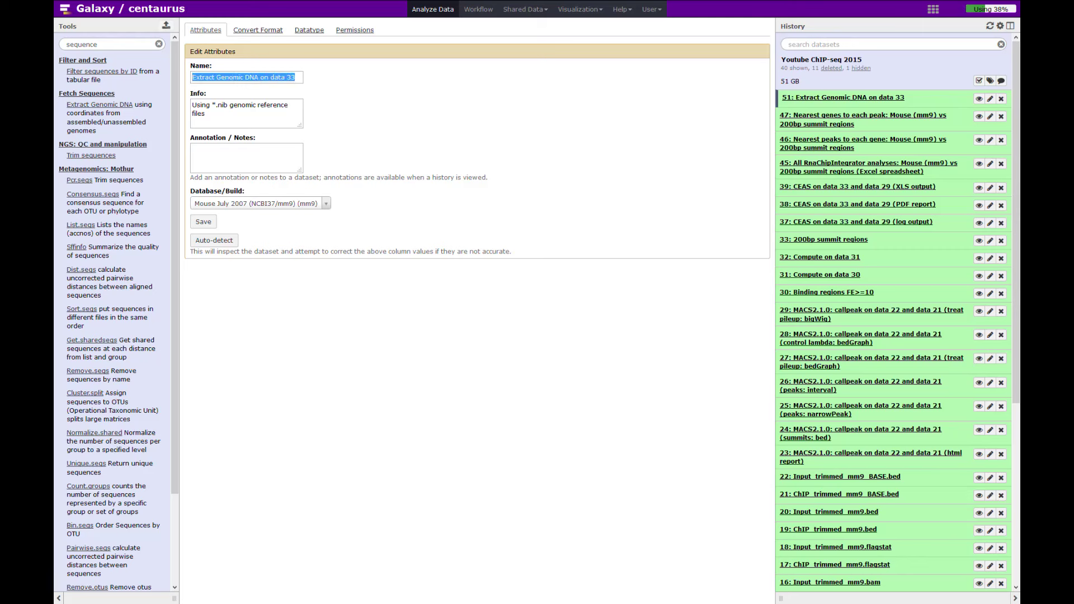
key(BackSpace)
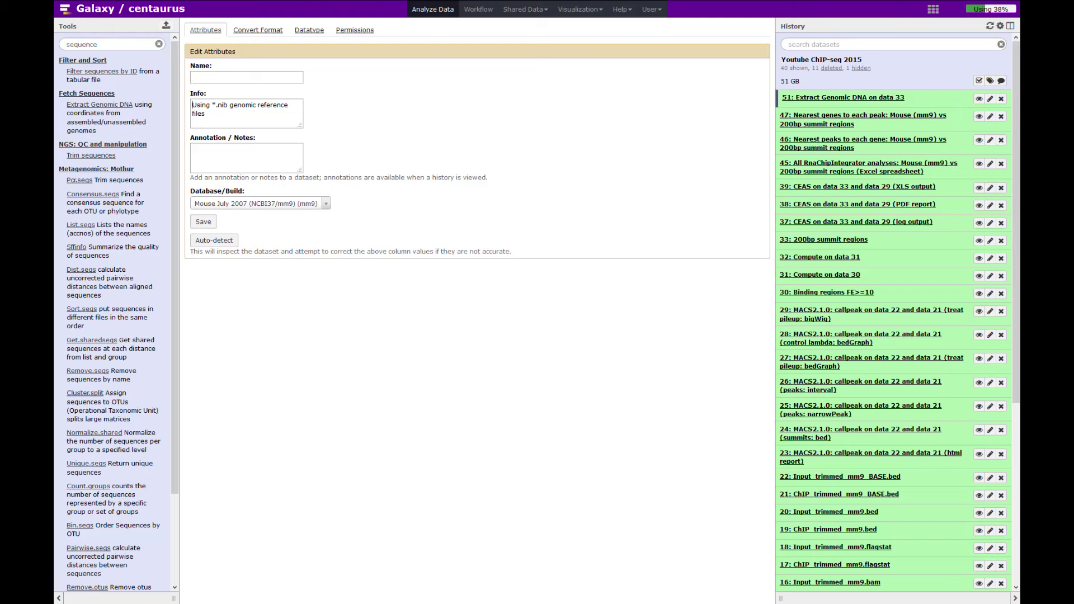
key(ctrl+v)
key(Return)
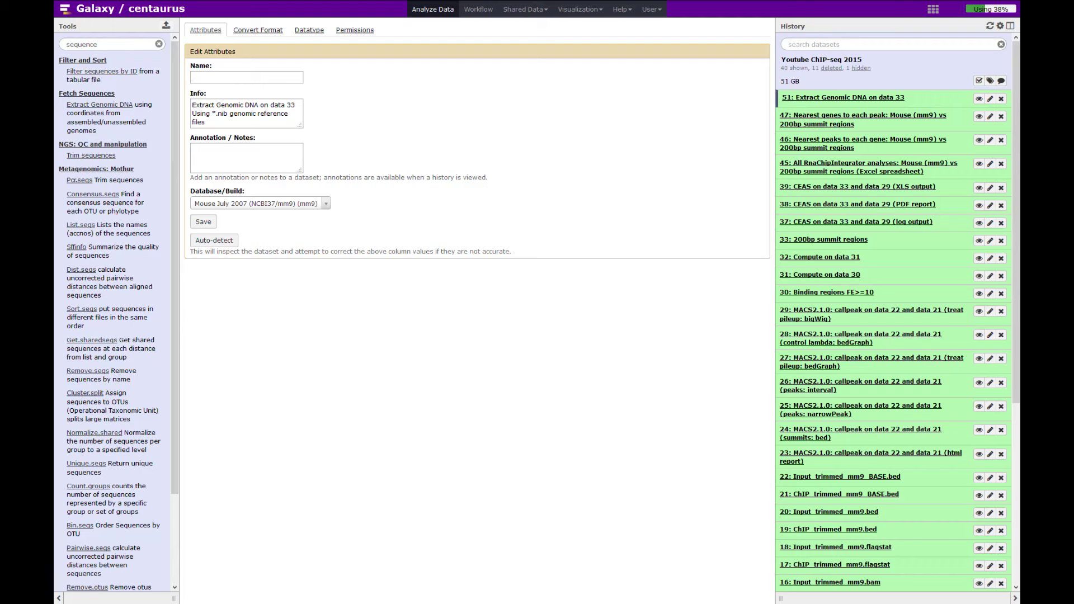
text(Sequence for 200bp summit regions)
click(204, 222)
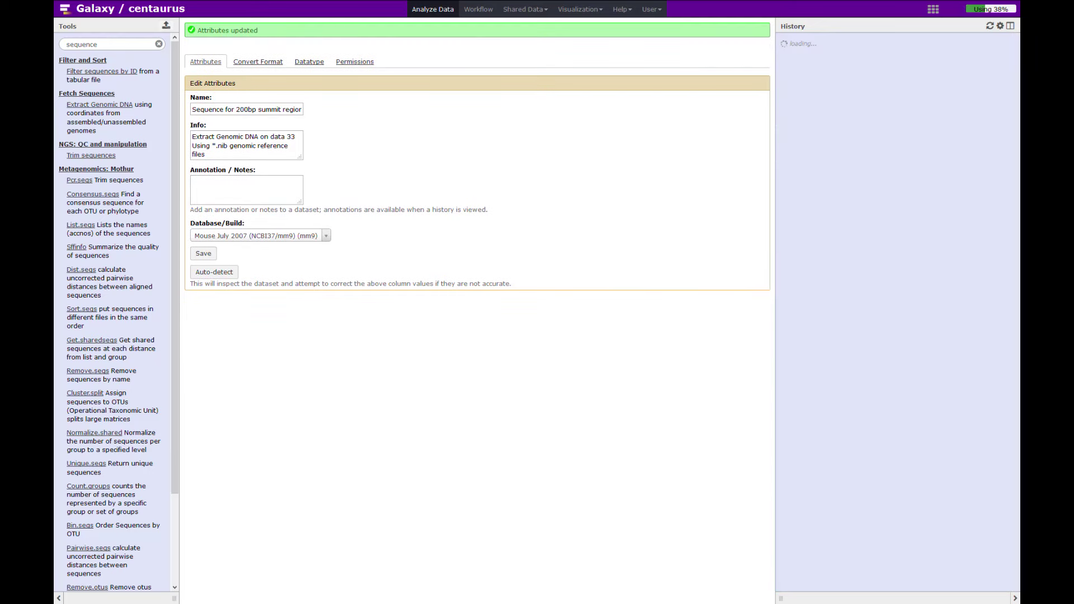
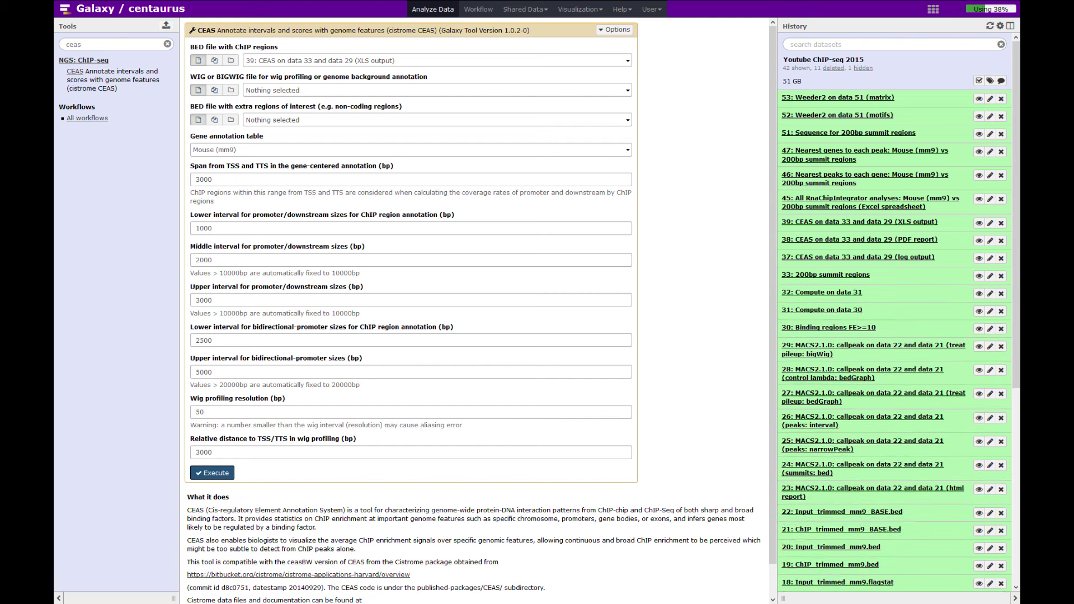
- In CEAS, use "33: 200bp summit regions" as the ChIP regions and dataset 29, the MACS2.1.0 treat pileup bigWig, for wig profiling
click(437, 60)
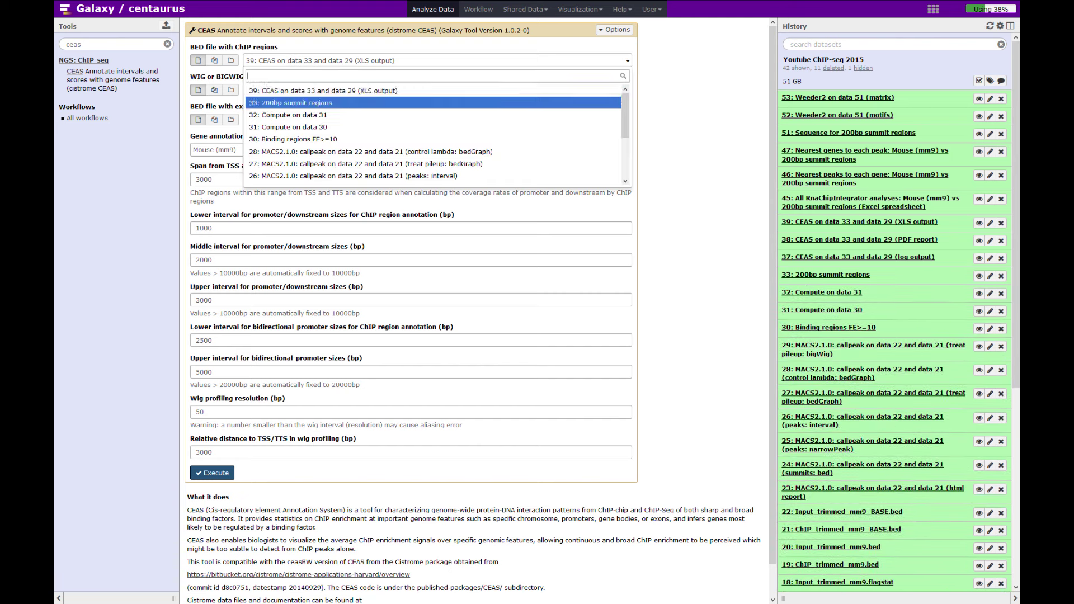
click(324, 104)
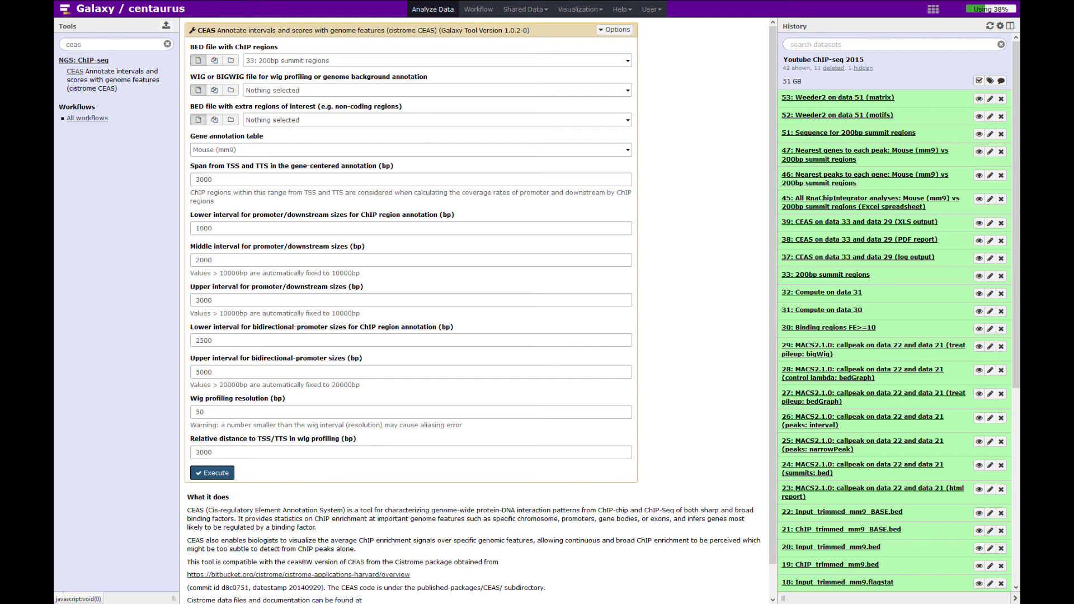
click(297, 92)
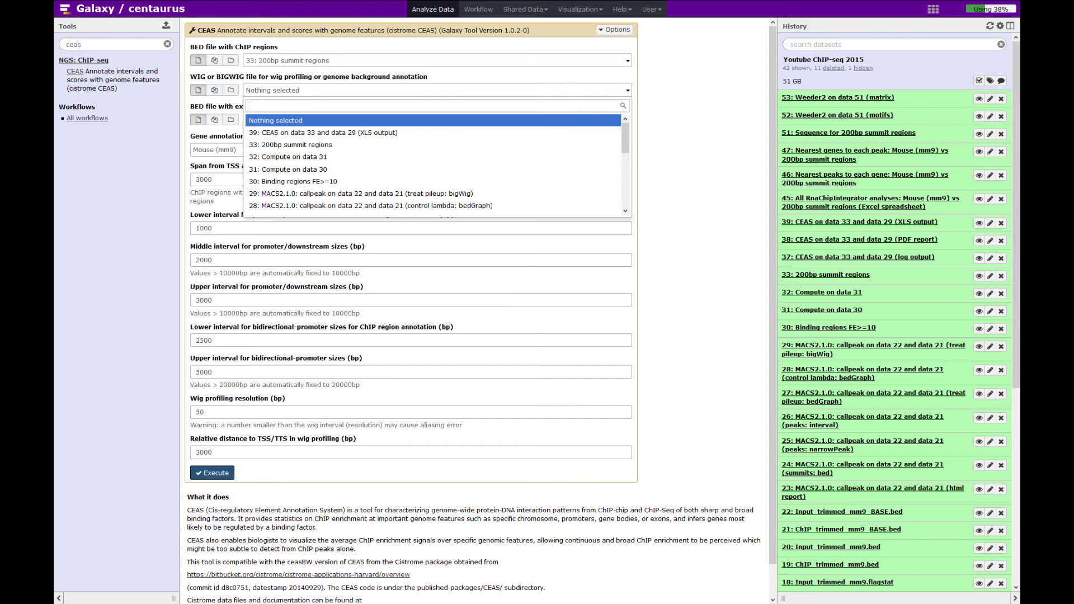
key(Down)
key(Down)
key(Down)
key(Down)
key(Down)
key(Down)
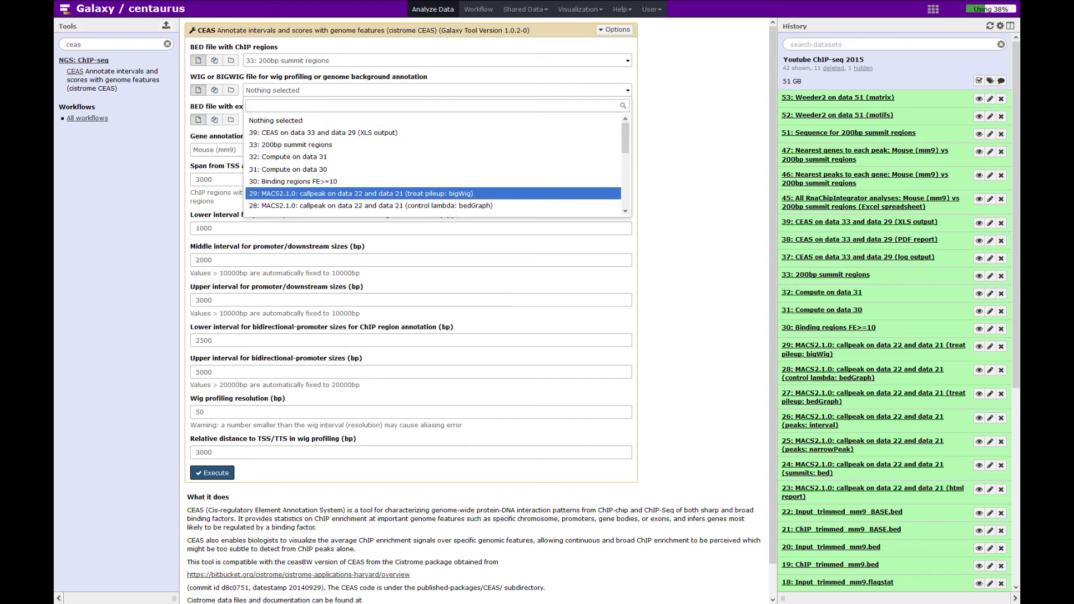
key(Return)
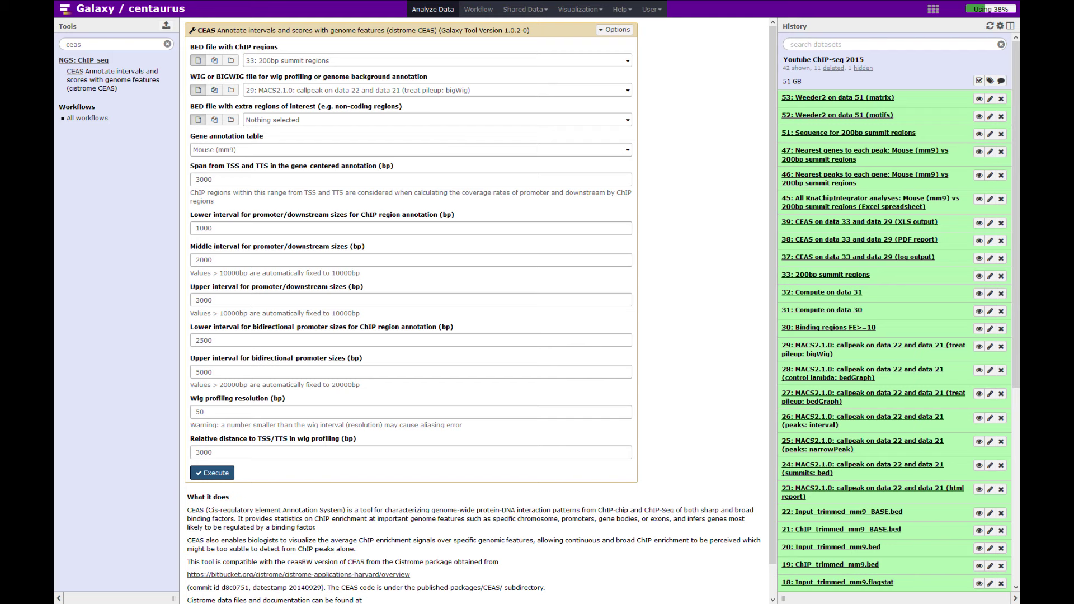
- Set the CEAS promoter/downstream size intervals to 500 bp lower, 1000 bp middle and 10000 bp upper
key(Tab)
text(500)
double_click(199, 259)
text(1000)
key(Tab)
text(10000)
click(233, 303)
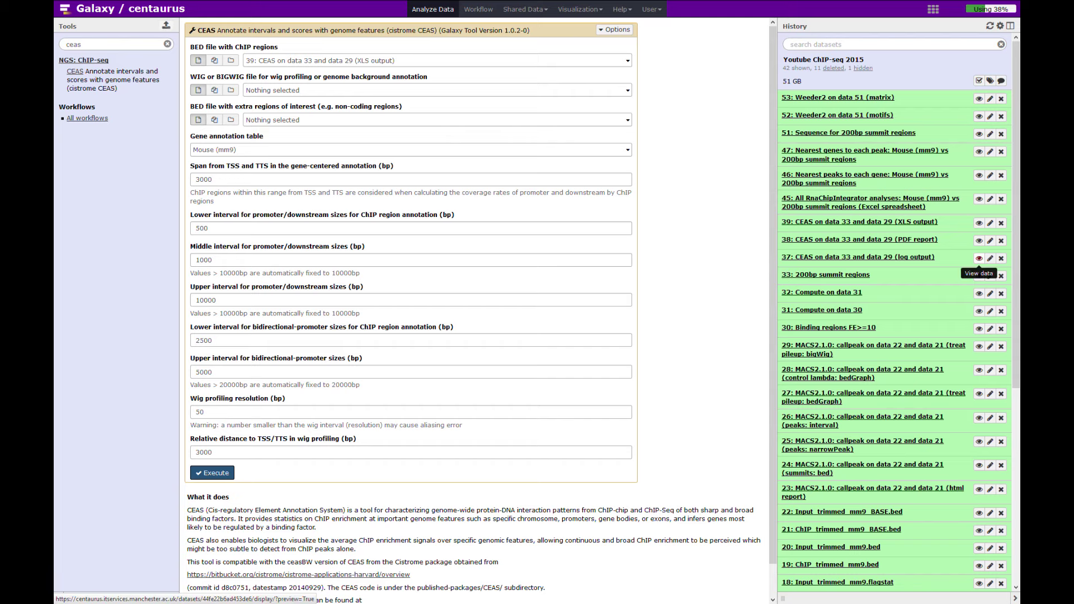
- View the CEAS log output (dataset 37), PDF report (dataset 38) and XLS output (dataset 39) from the history
click(979, 258)
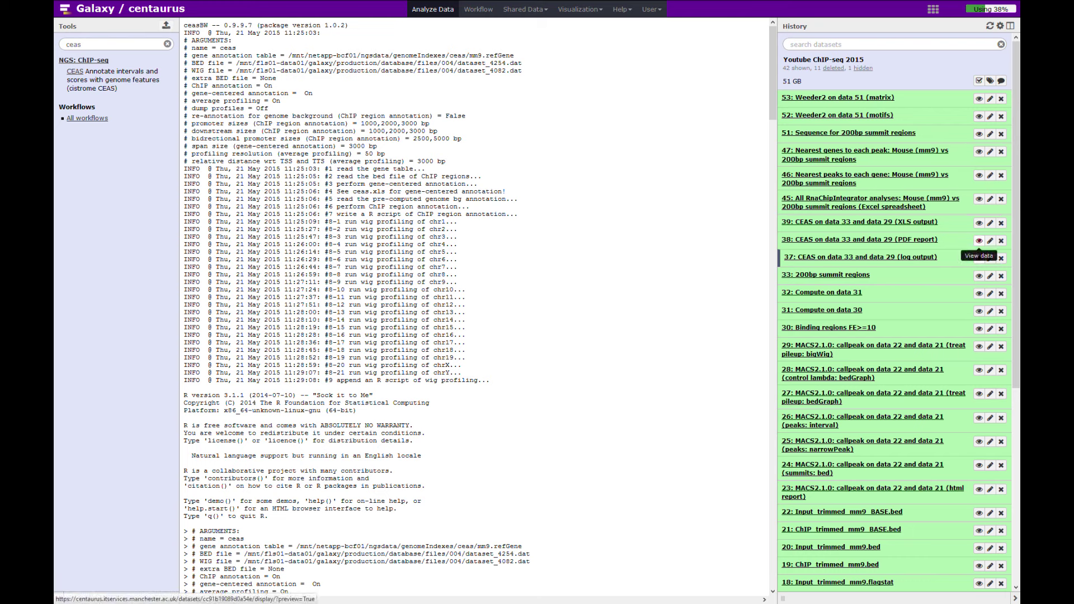
click(979, 241)
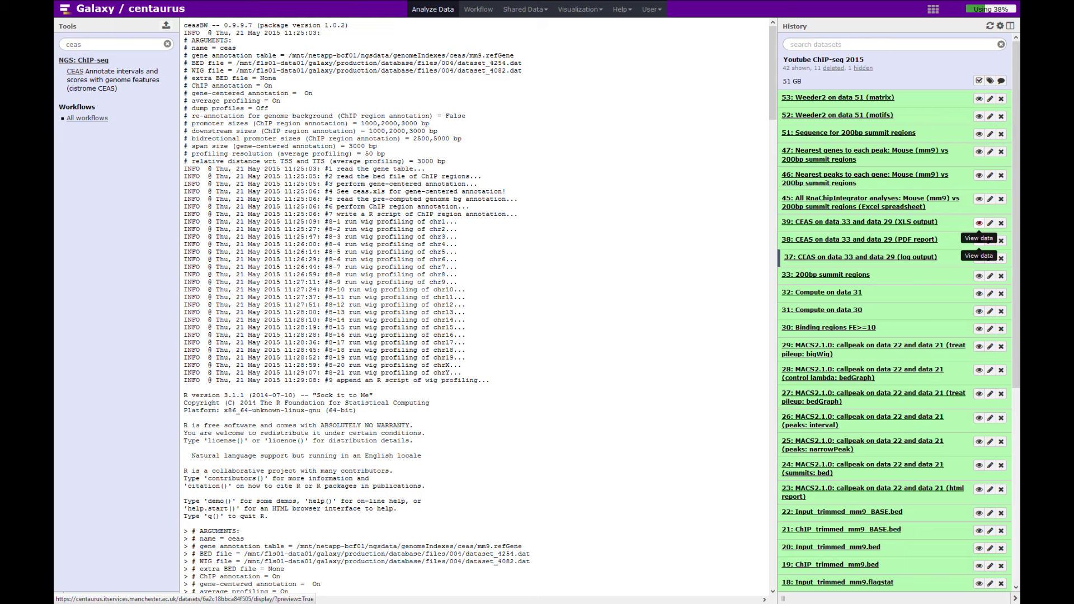
click(979, 223)
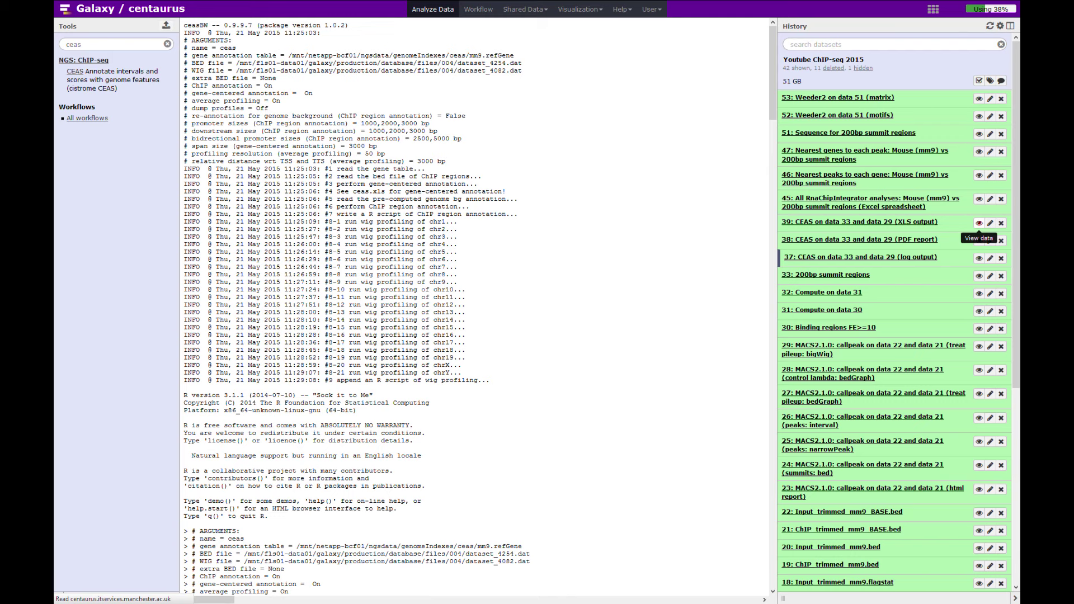
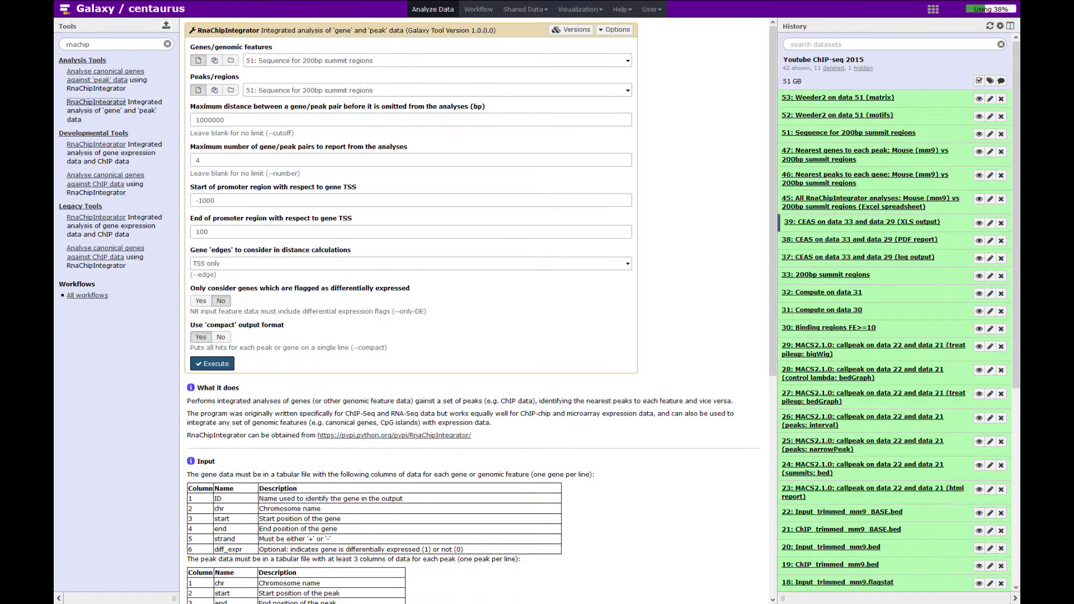
- Review the RnaChipIntegrator input and output documentation, and set the maximum number of gene/peak pairs to report to 2
scroll(473, 311, down, 3)
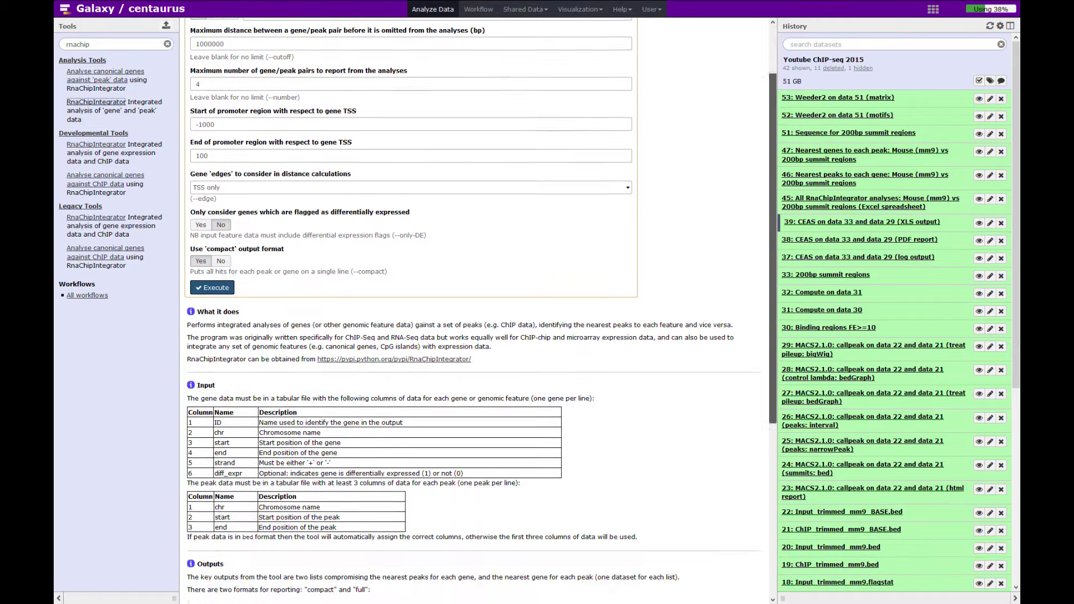
scroll(473, 311, up, 3)
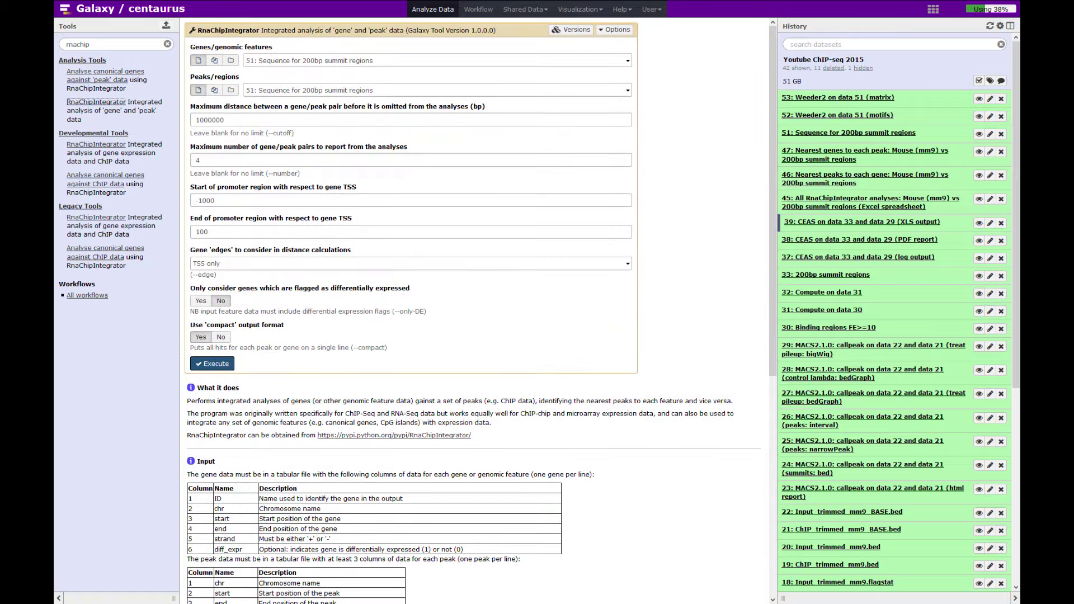
scroll(472, 311, down, 5)
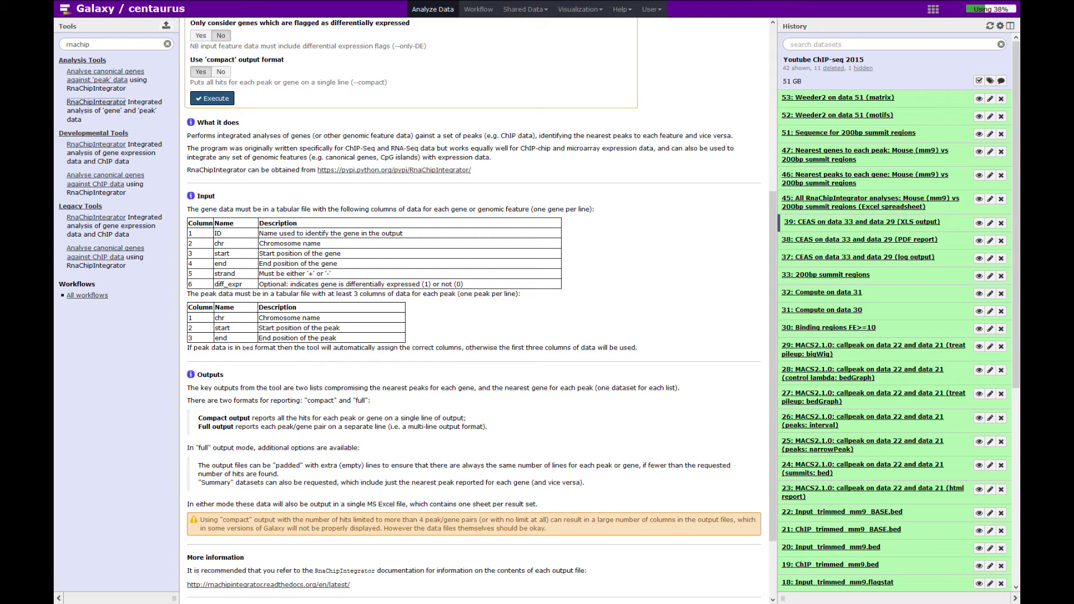
scroll(472, 311, up, 5)
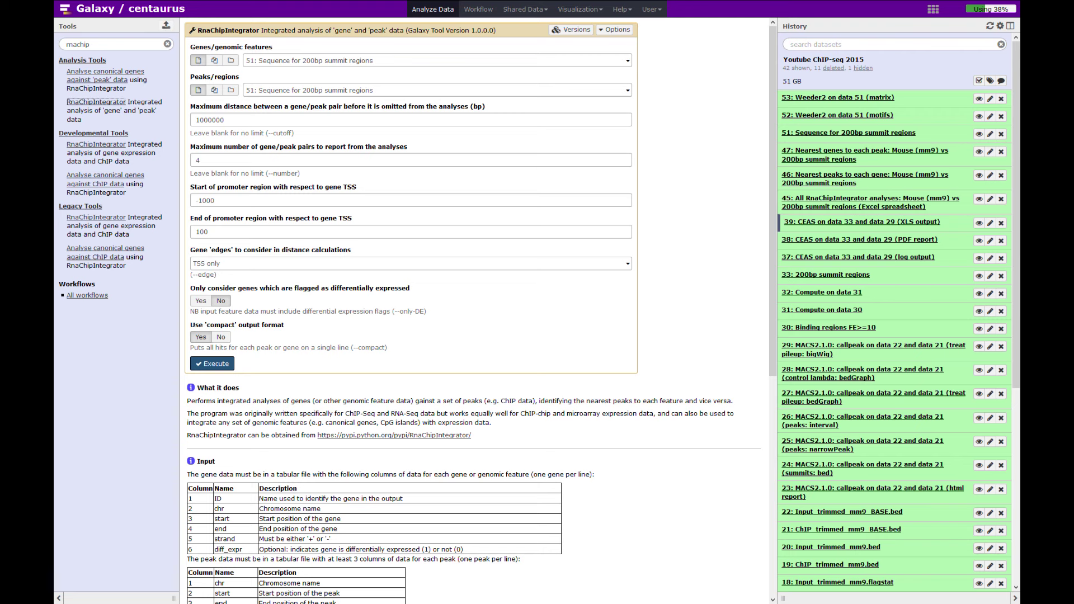
double_click(197, 160)
text(2)
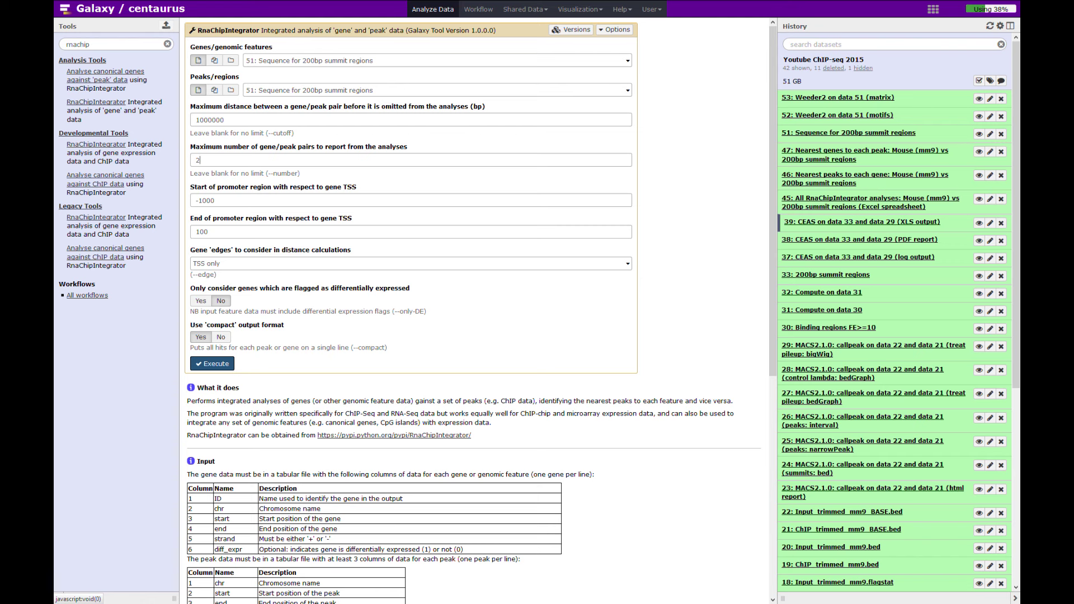
- Use "Nearest of TSS or TES" as the gene edges for distance calculations, with the differentially expressed genes restriction set to No
click(232, 267)
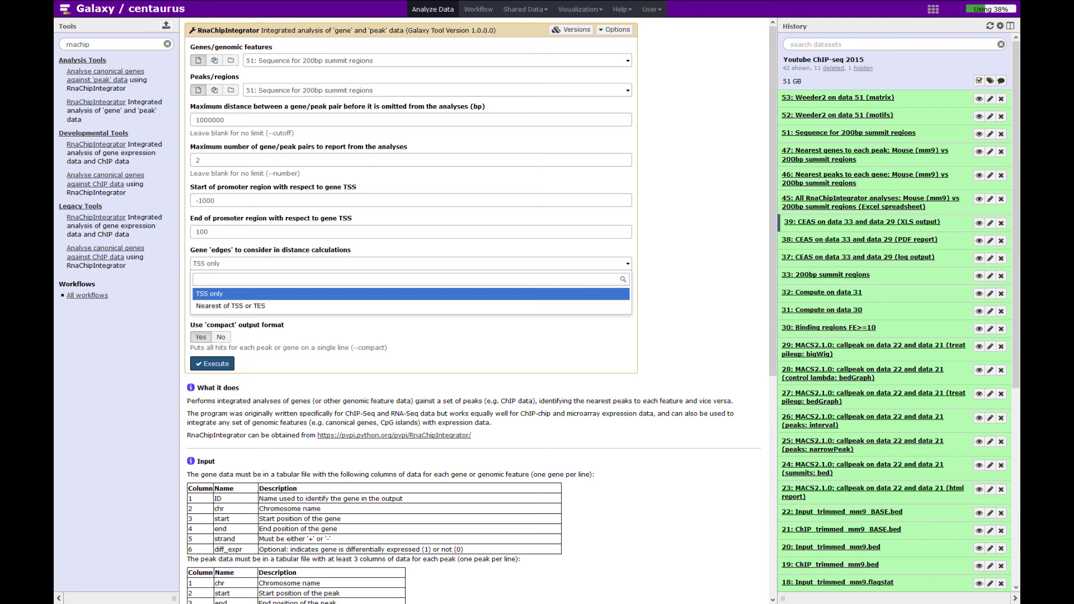
key(Down)
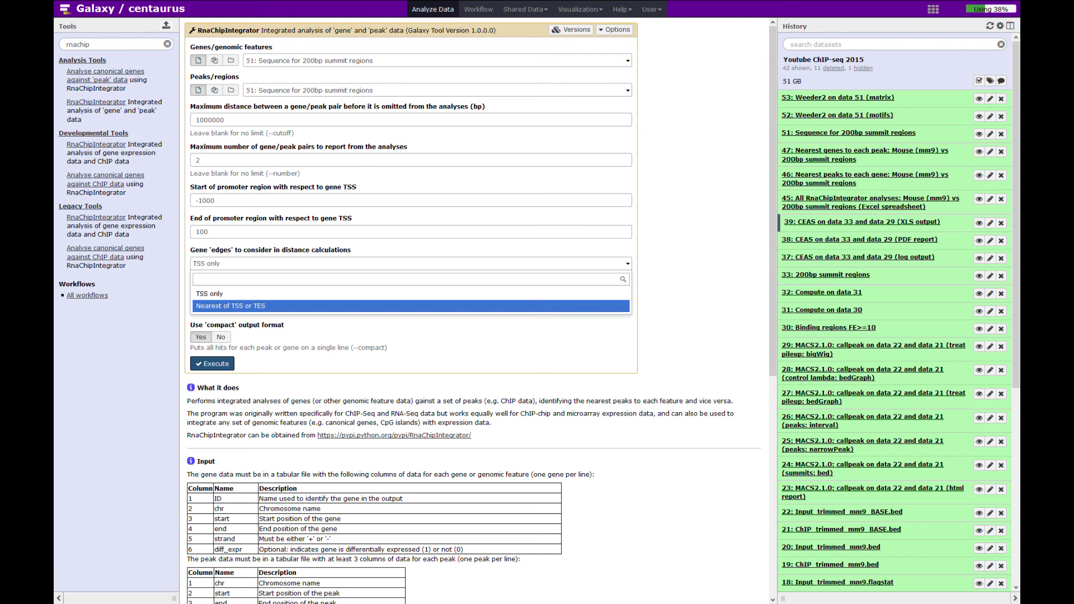
click(411, 306)
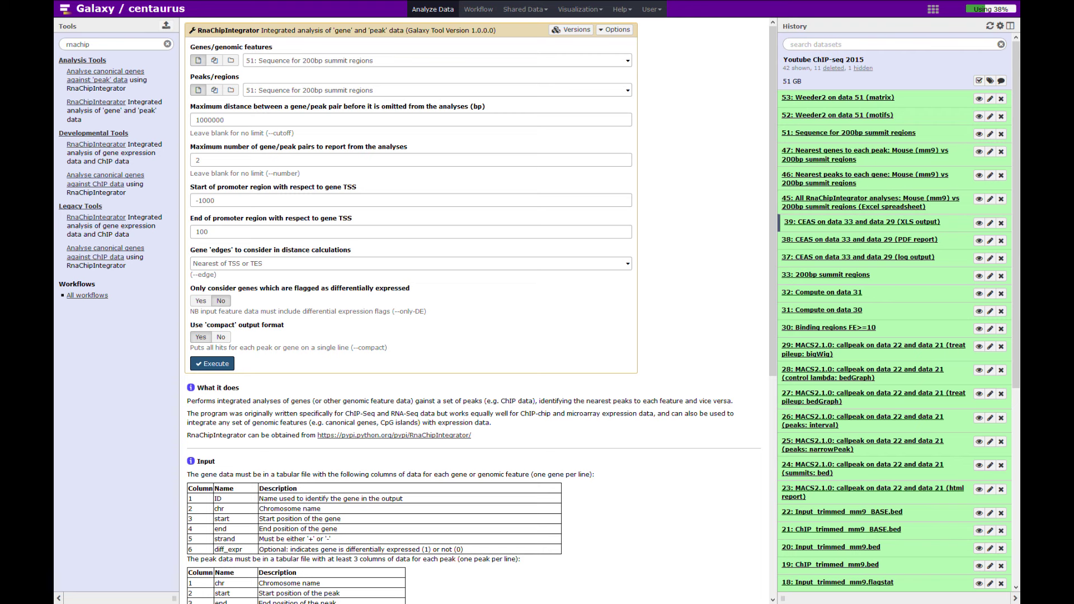
click(200, 300)
click(221, 300)
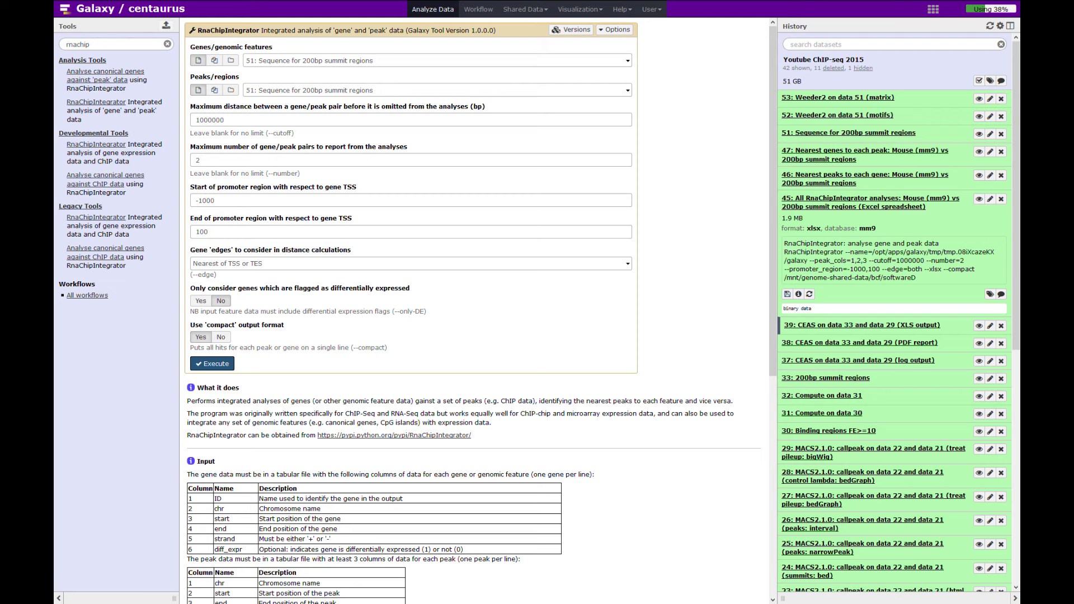
- View dataset 46, the nearest peaks to each gene, and examine the columns of dataset 47, the nearest genes to each peak
click(979, 175)
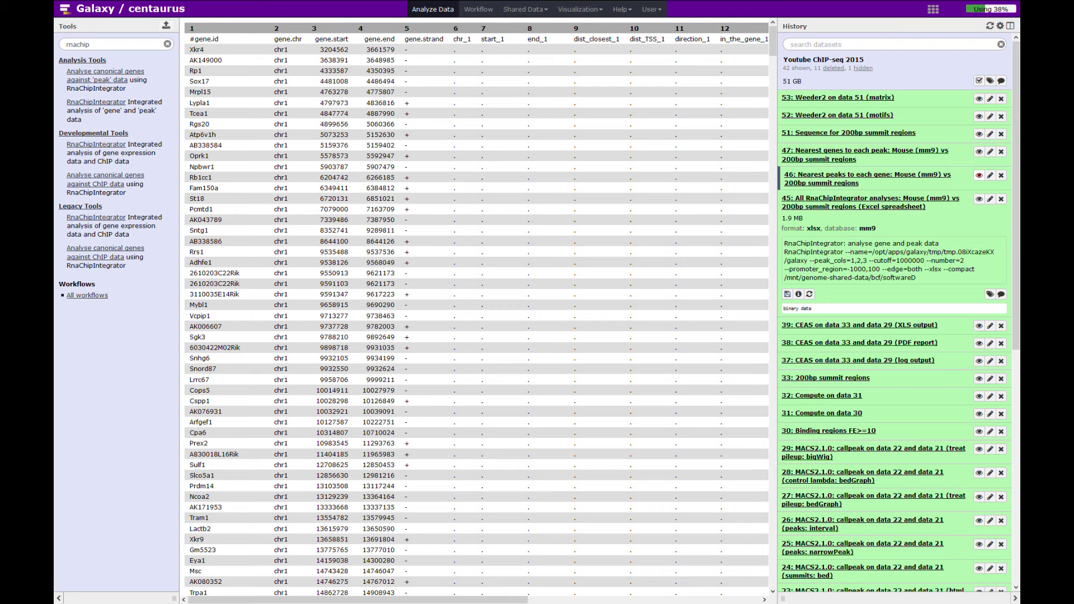
click(979, 152)
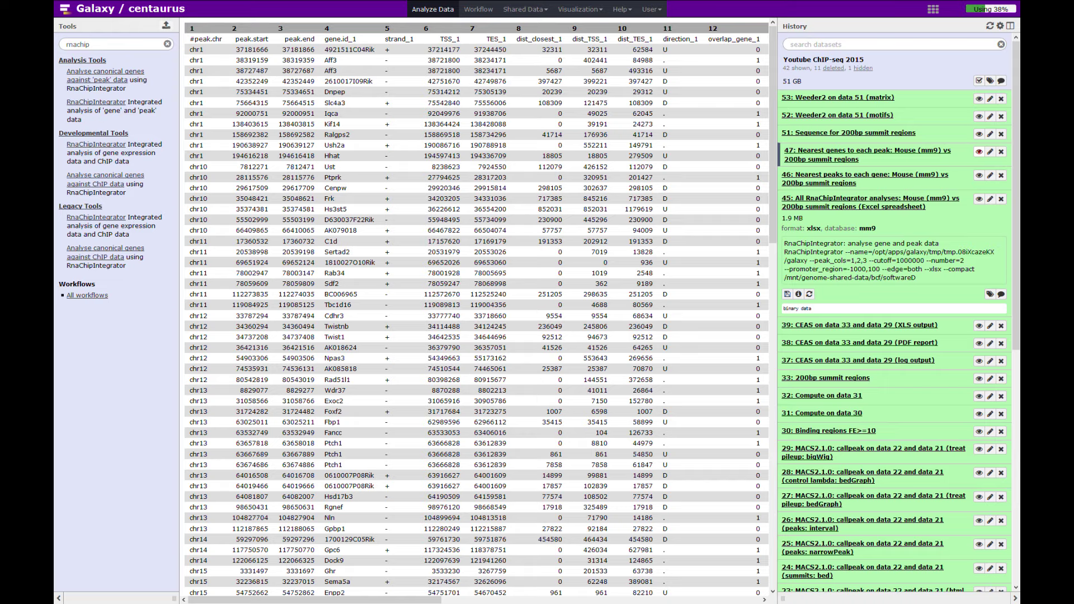
drag(314, 600, 387, 599)
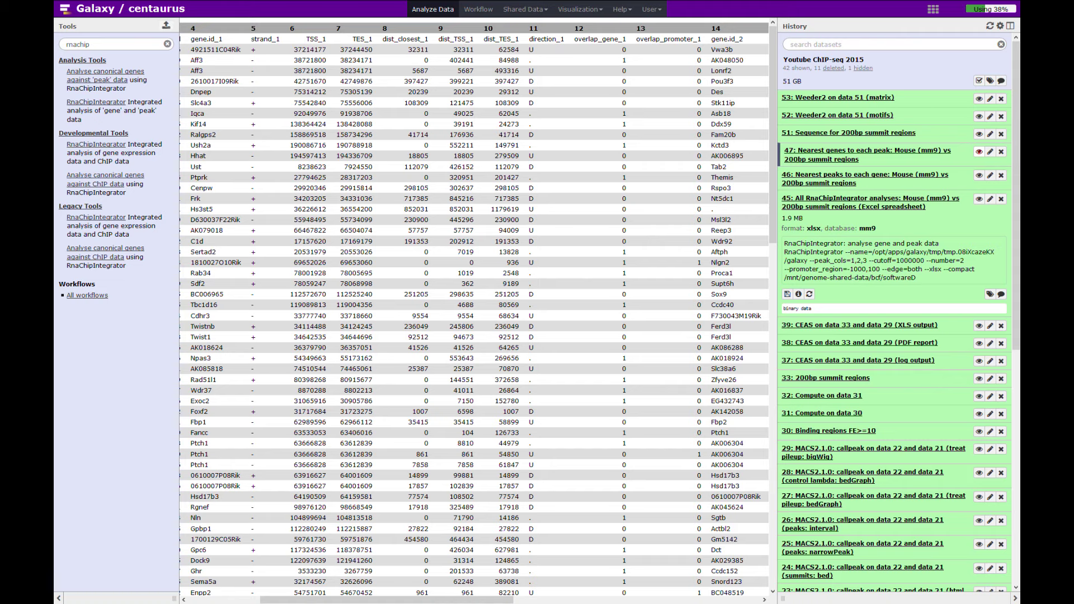
scroll(603, 433, left, 3)
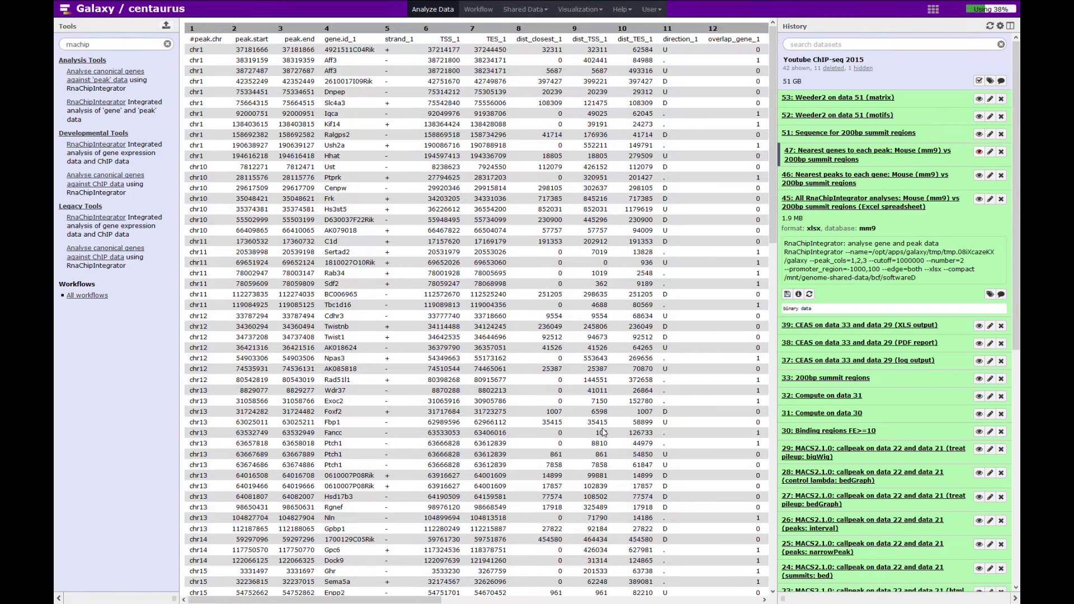